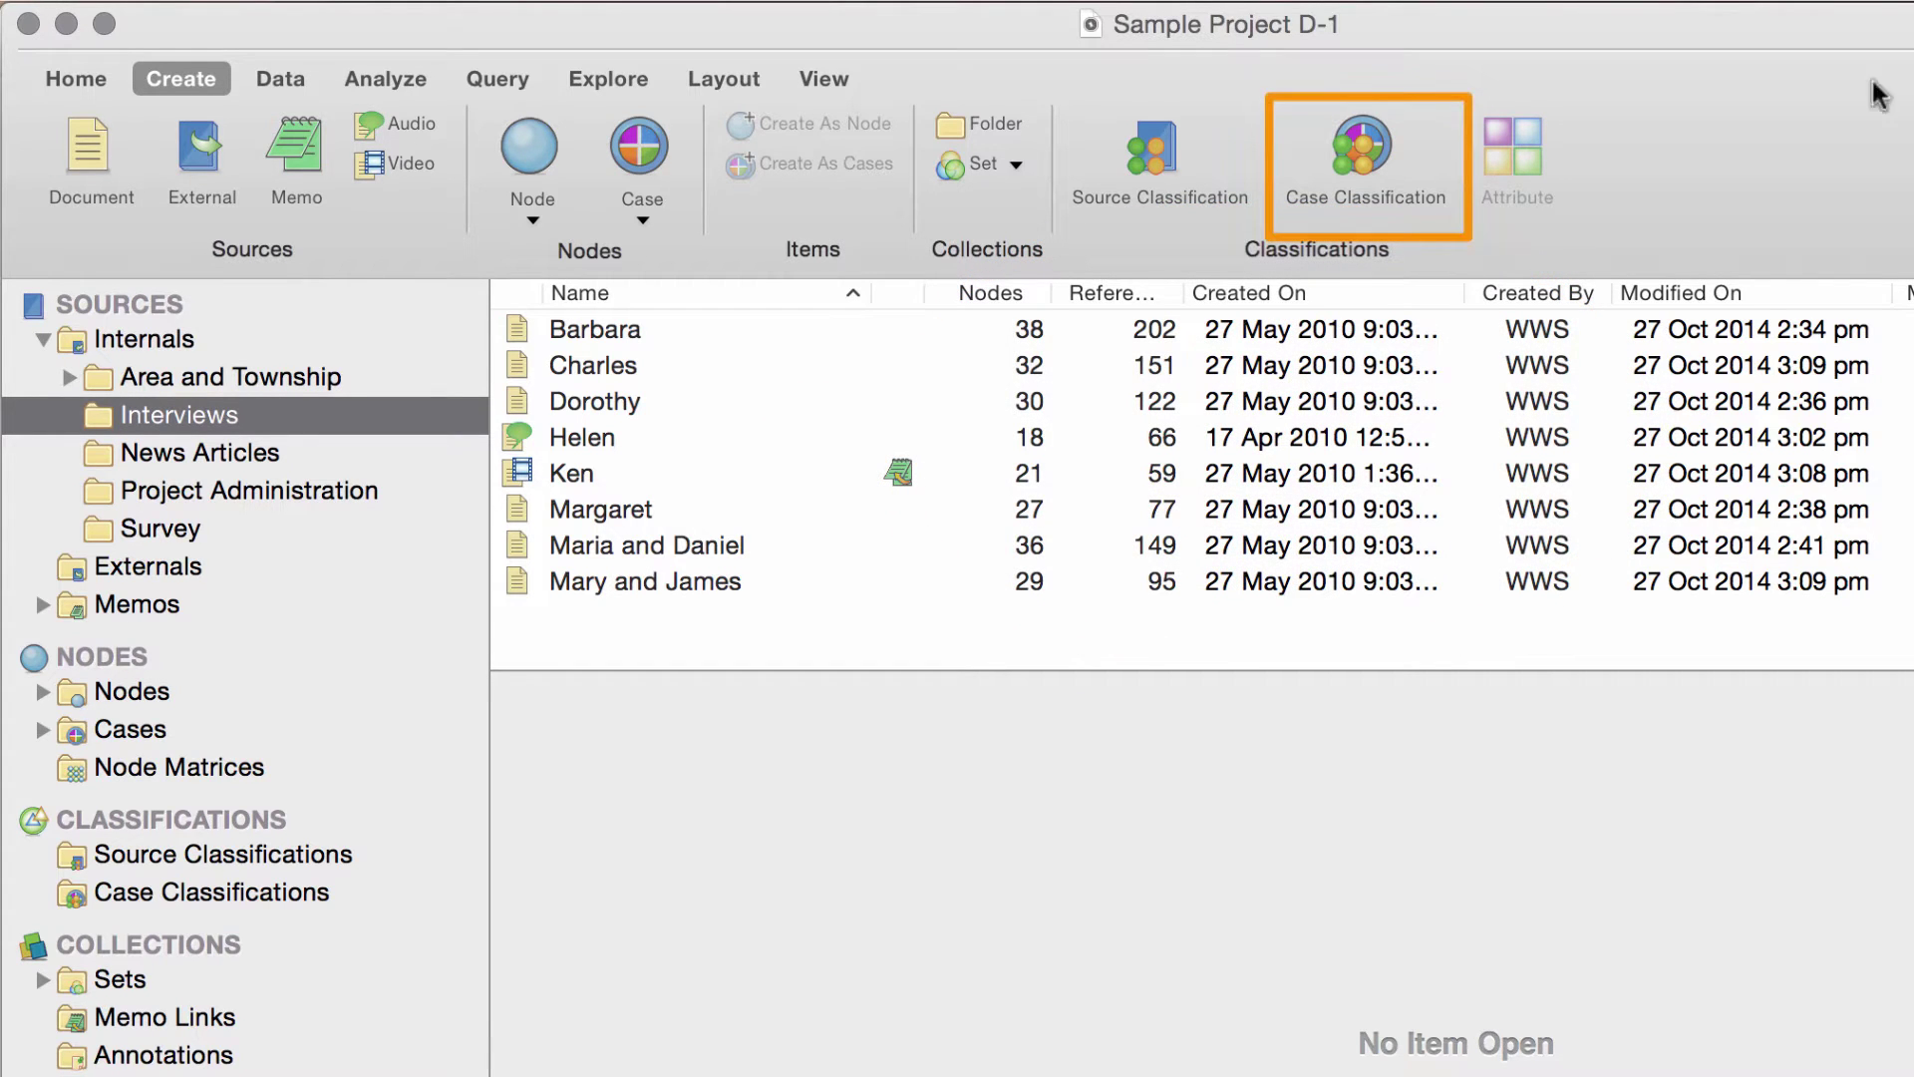
Add a new case classification and name it 'Person'.
click(1358, 139)
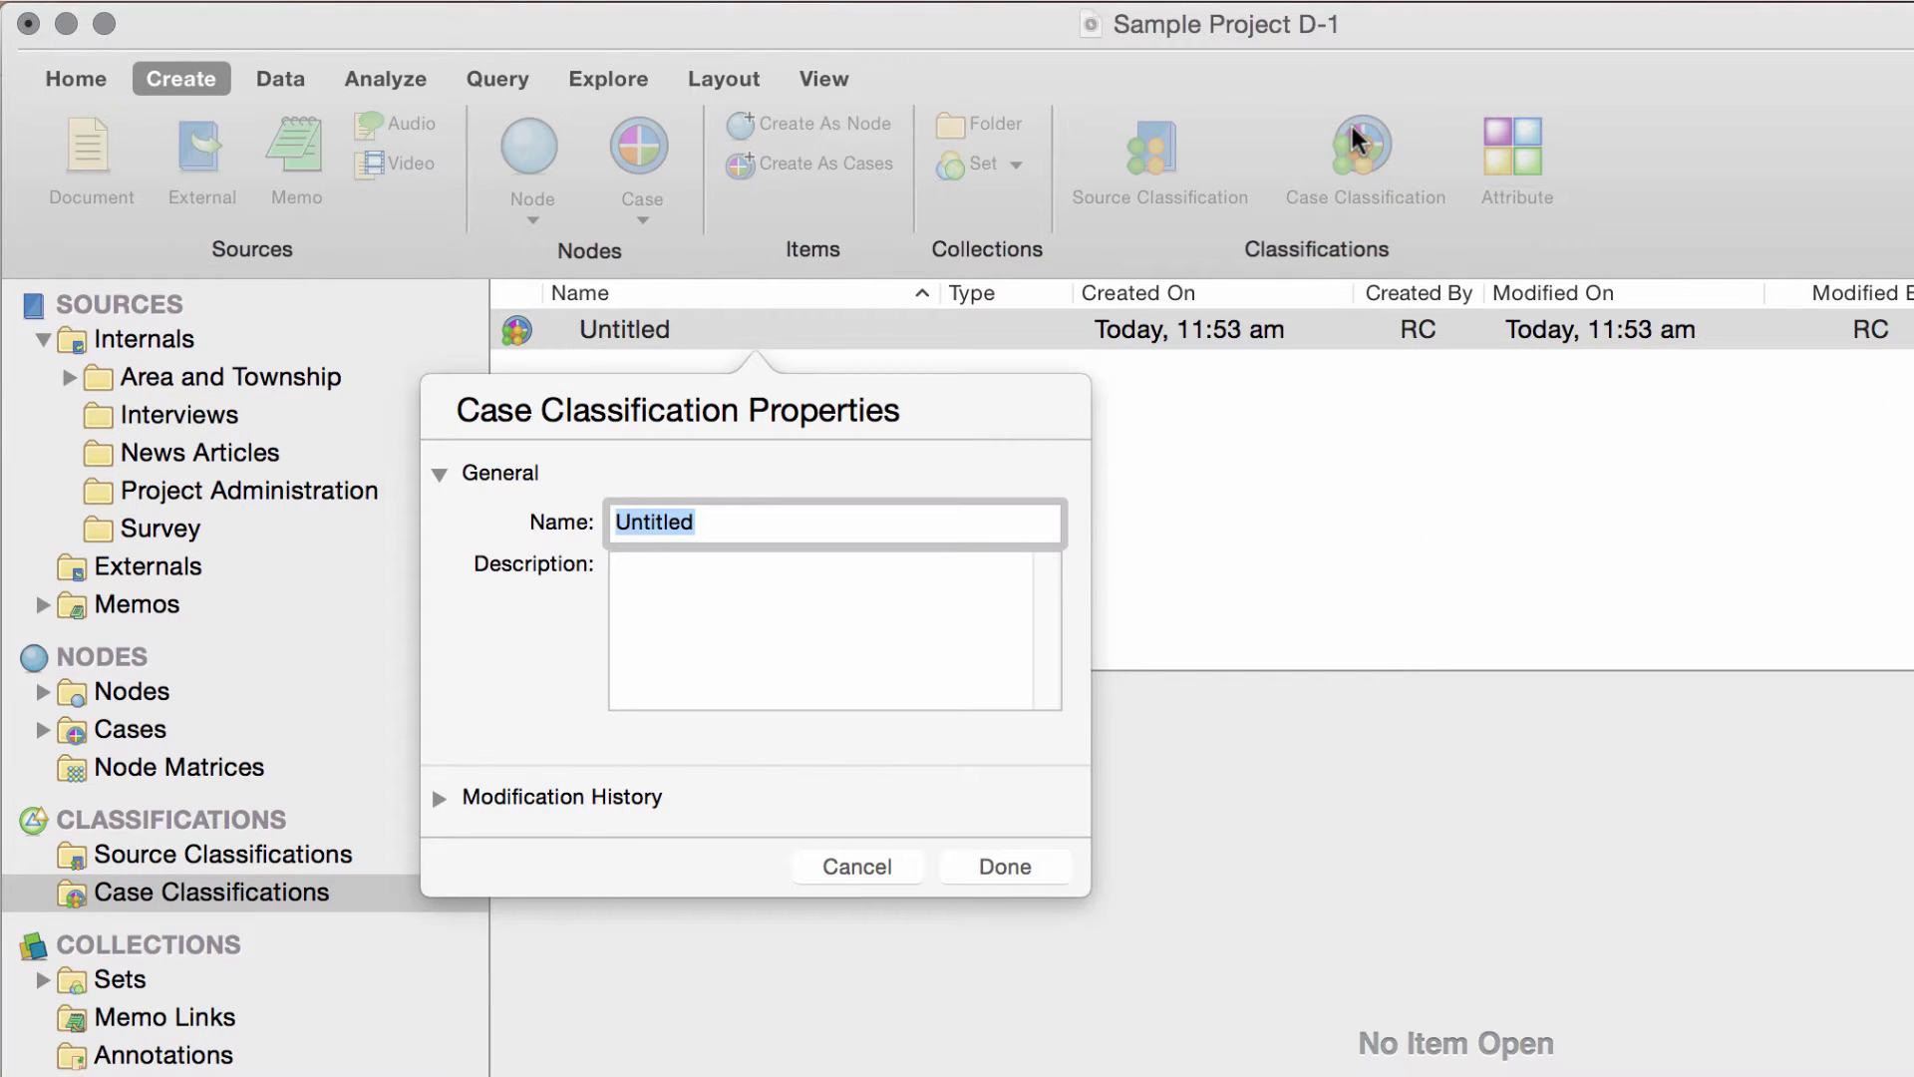
text(Person)
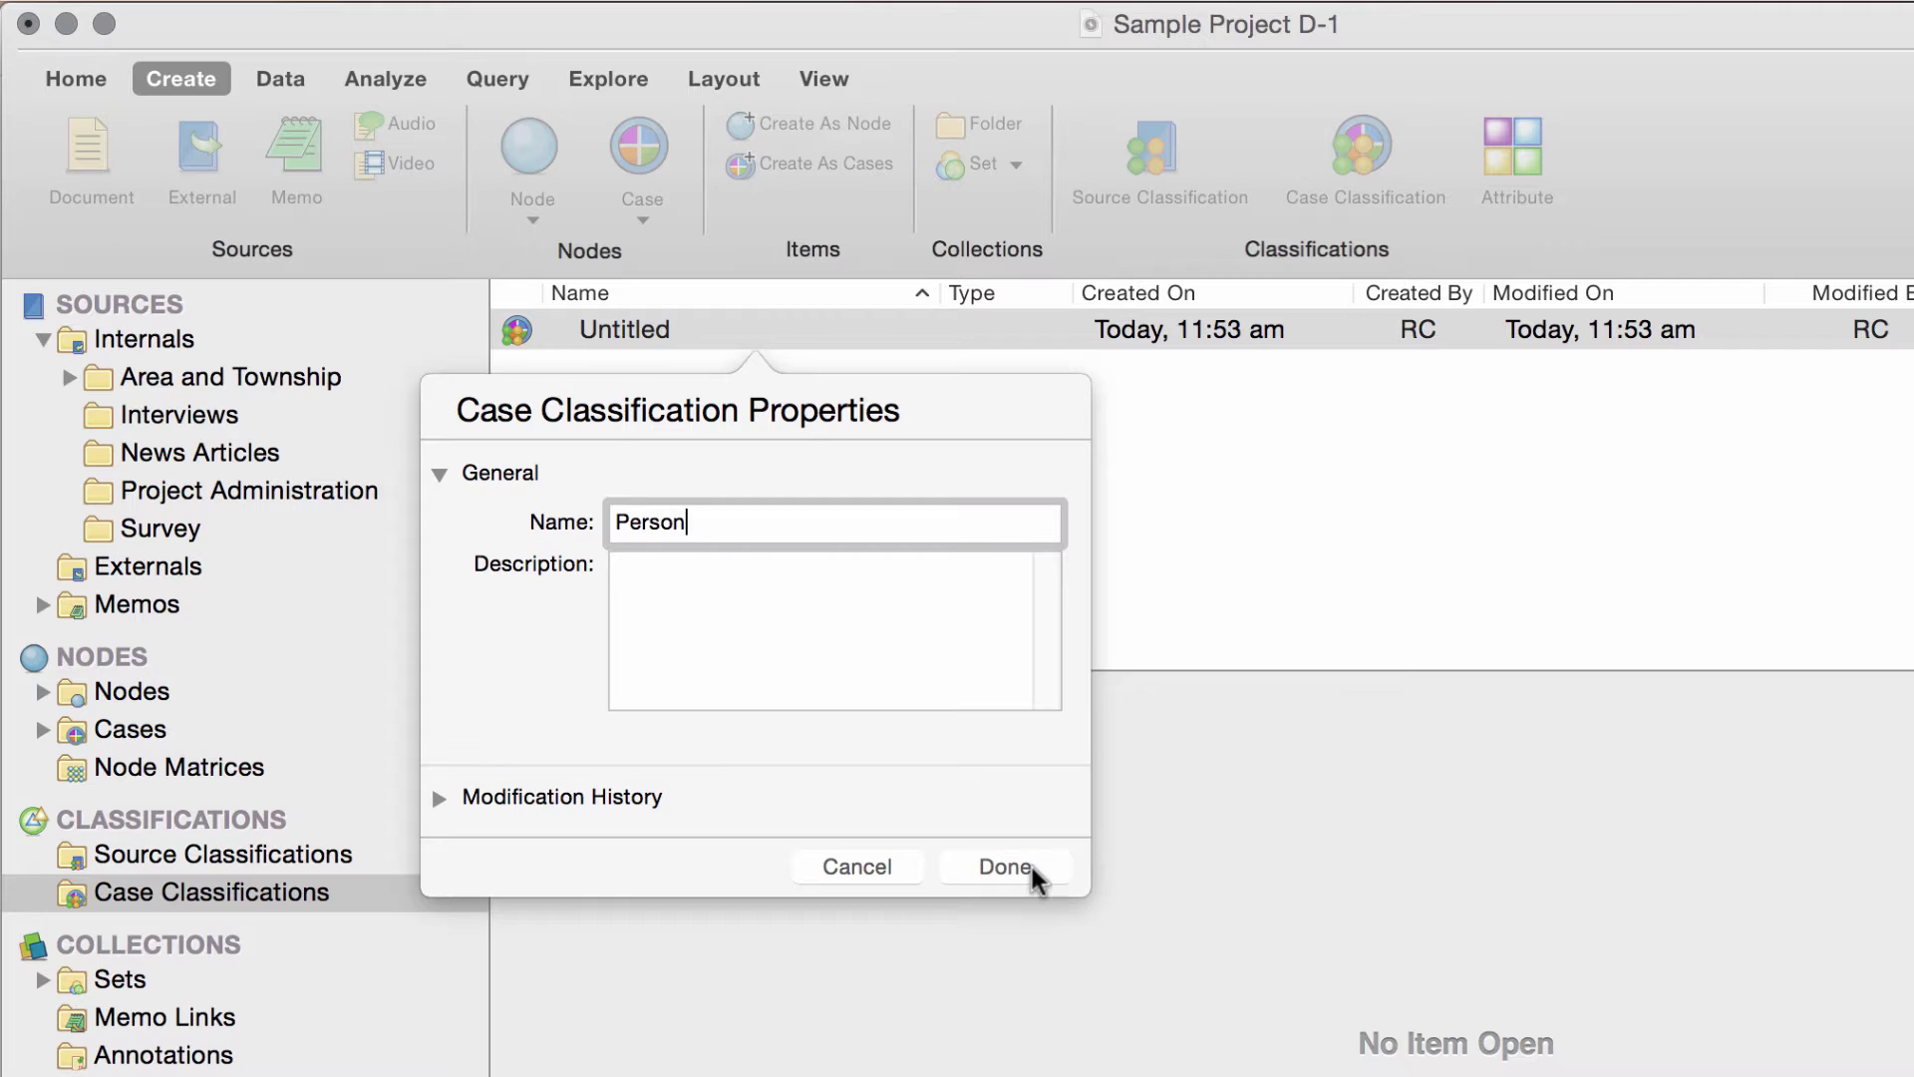
click(1005, 866)
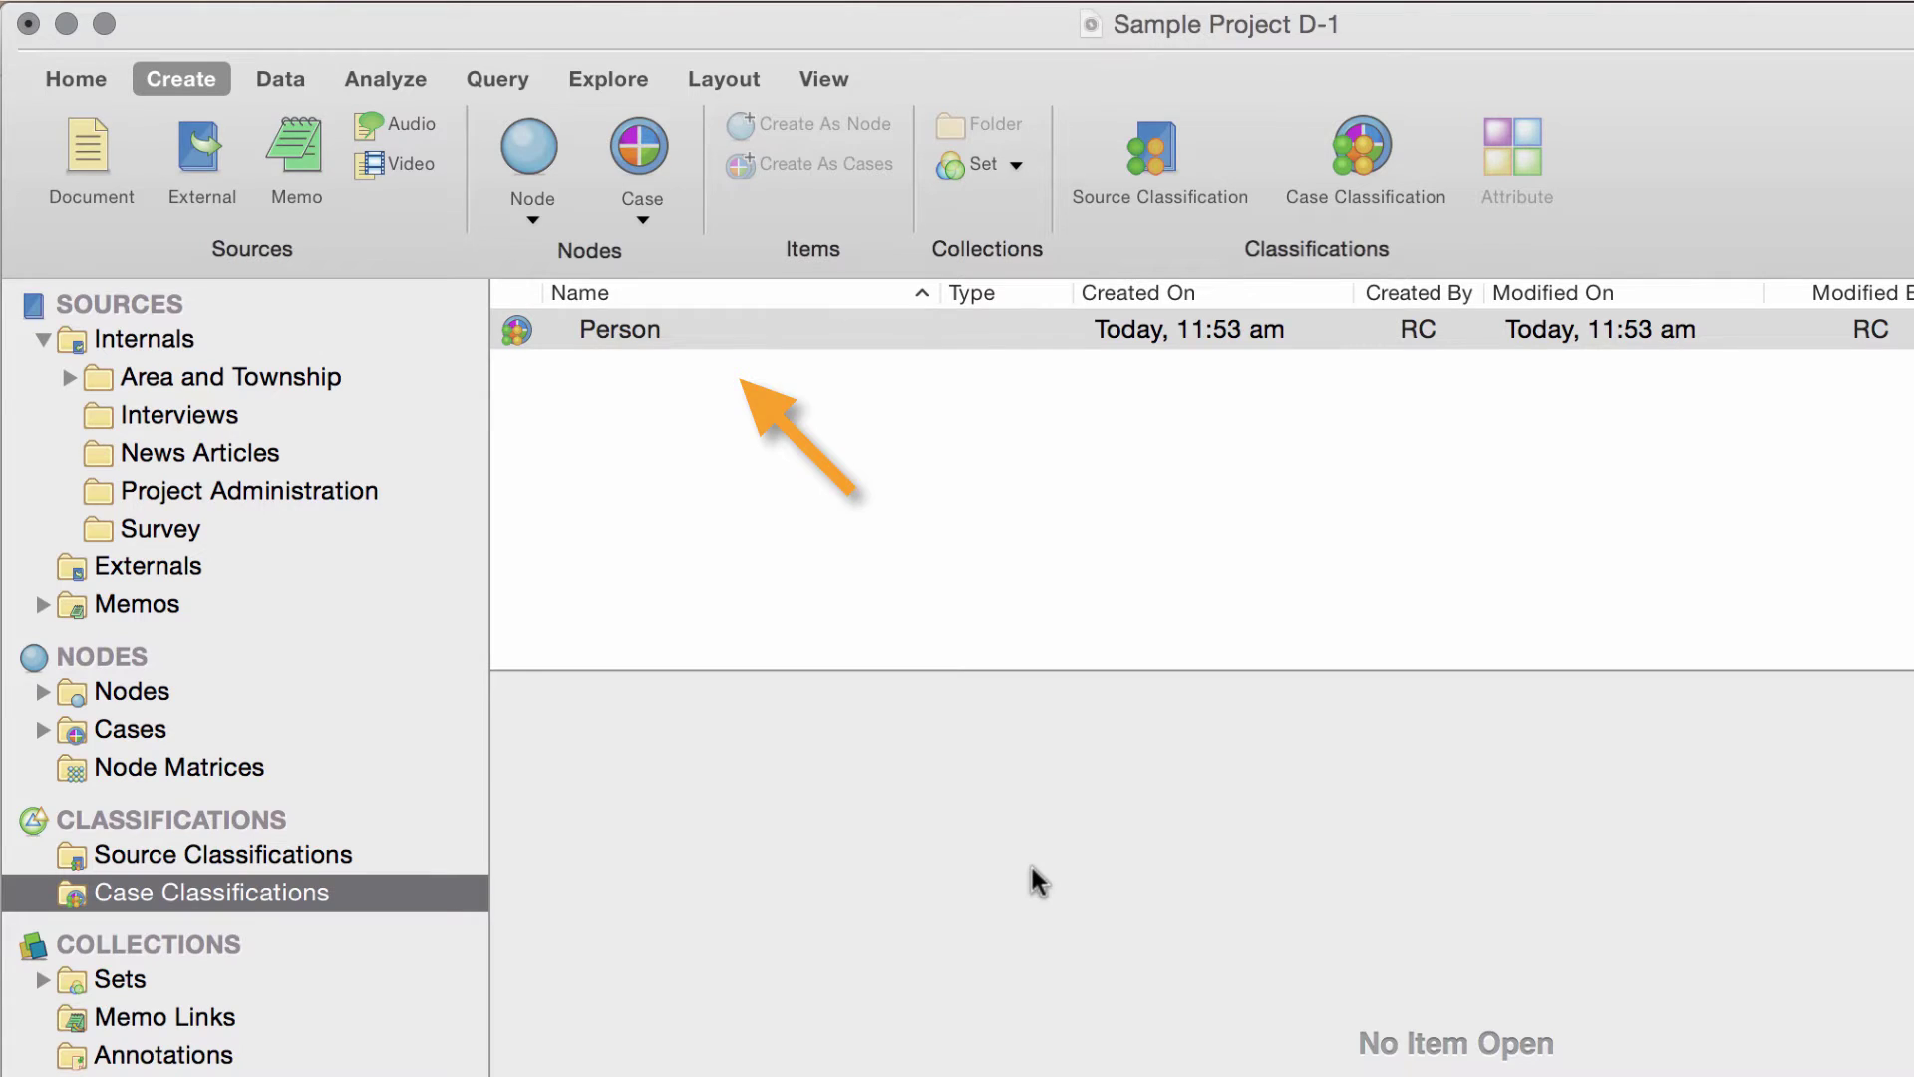
Add a 'Gender' attribute to Person with the values Male and Female.
right_click(963, 333)
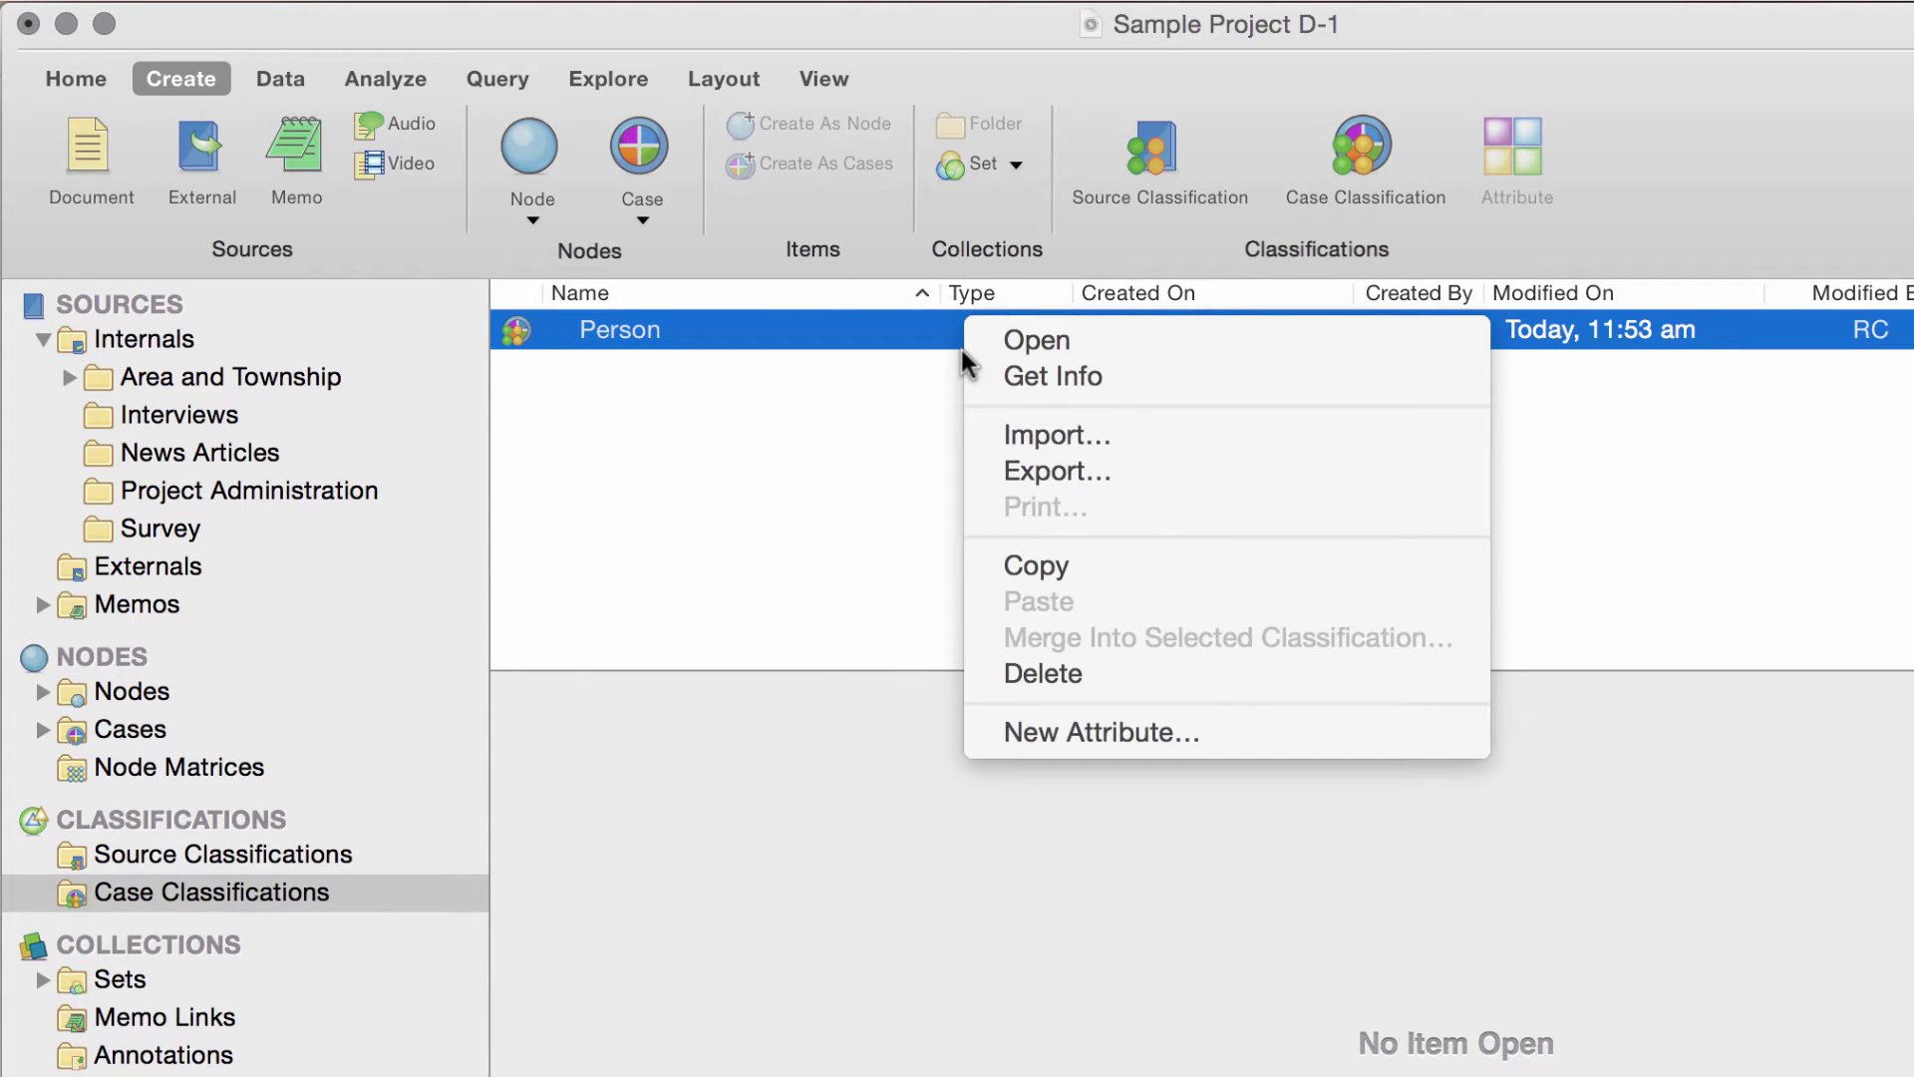
click(1217, 738)
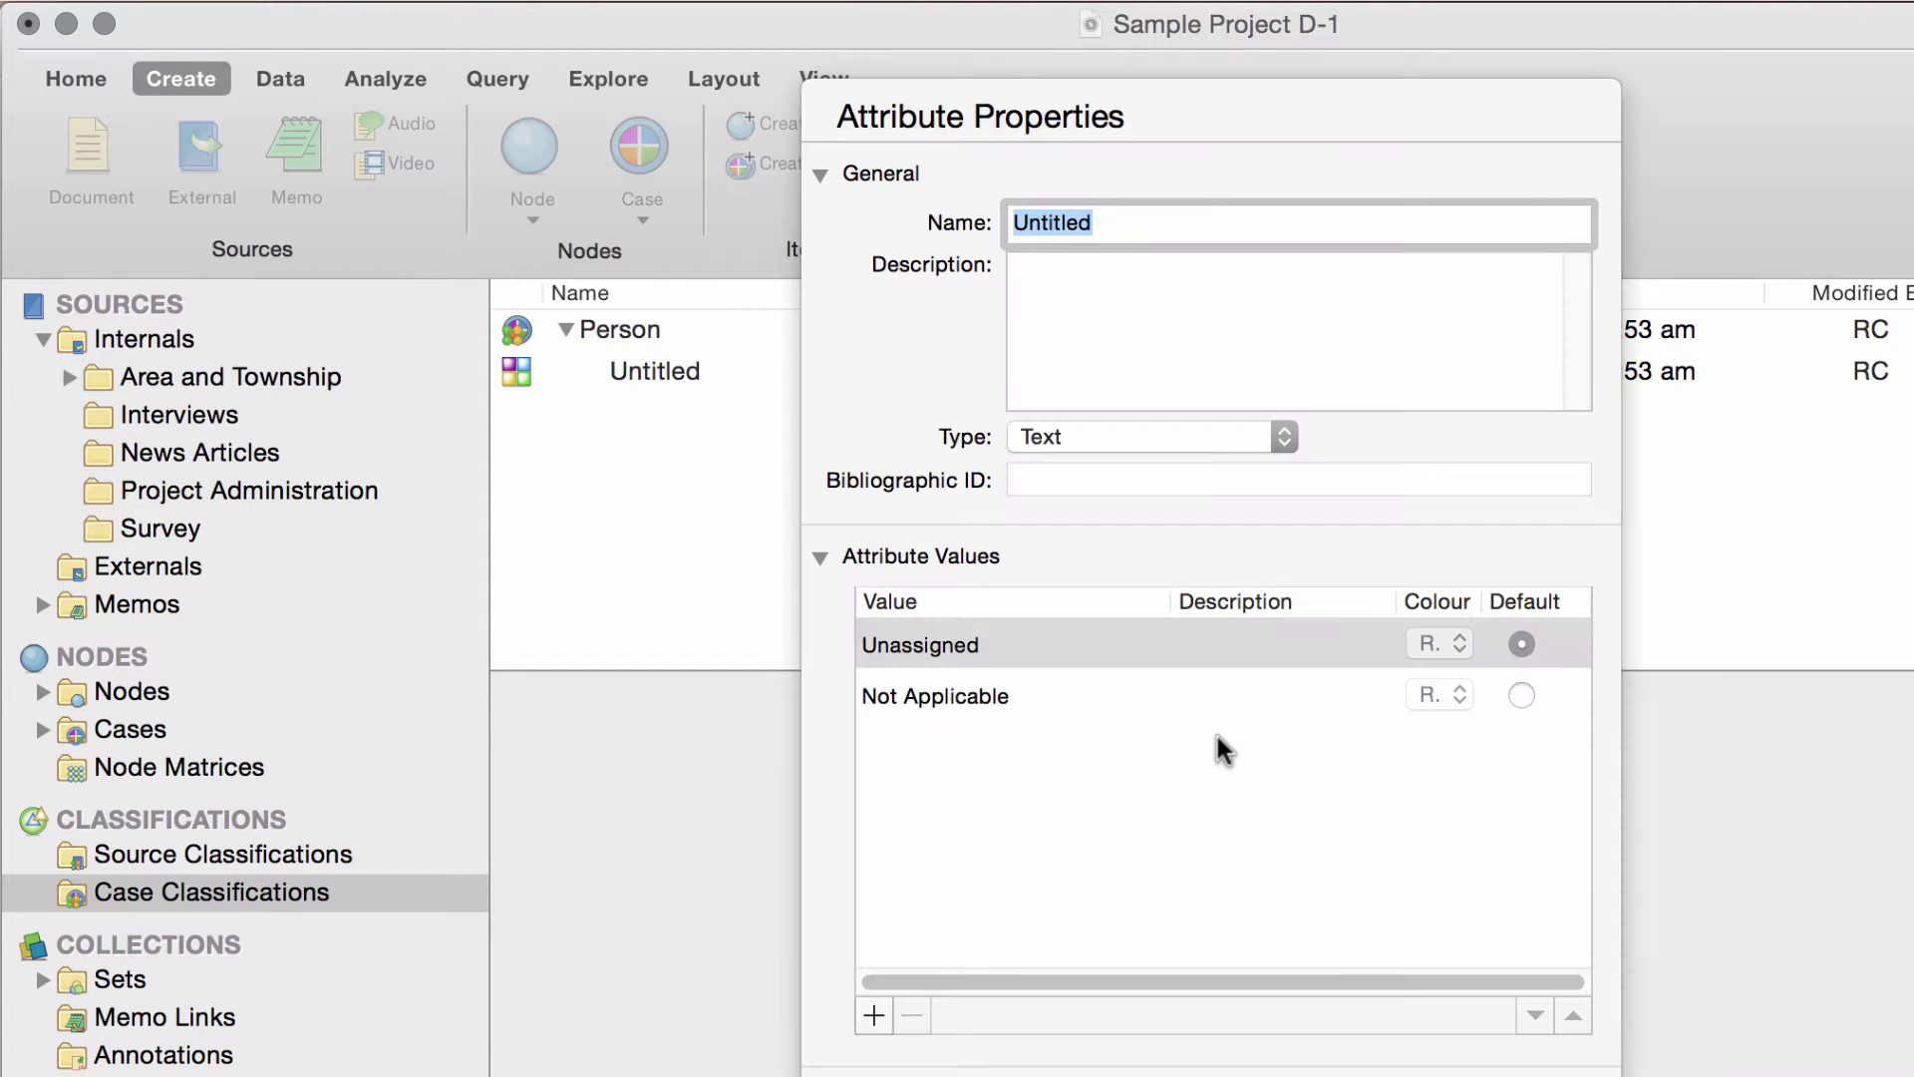
text(Gender)
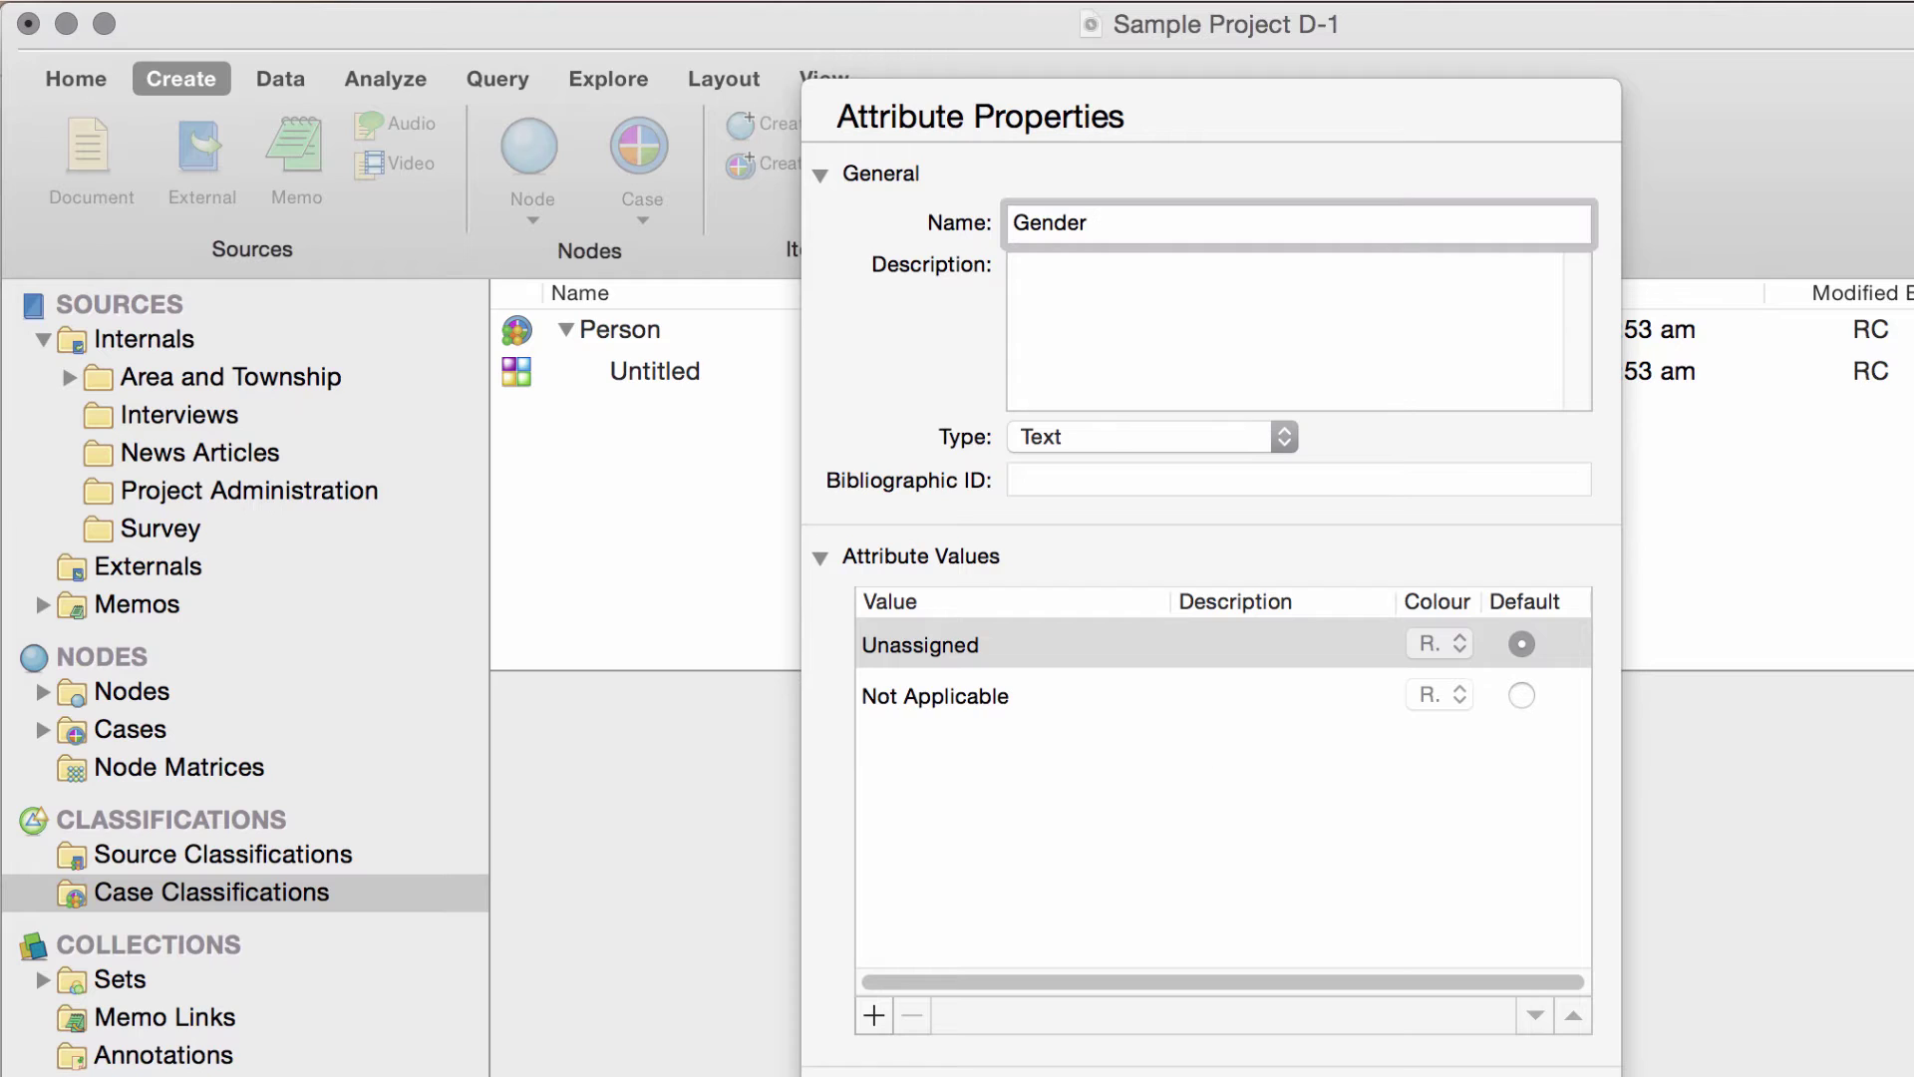
click(874, 1016)
text(Male)
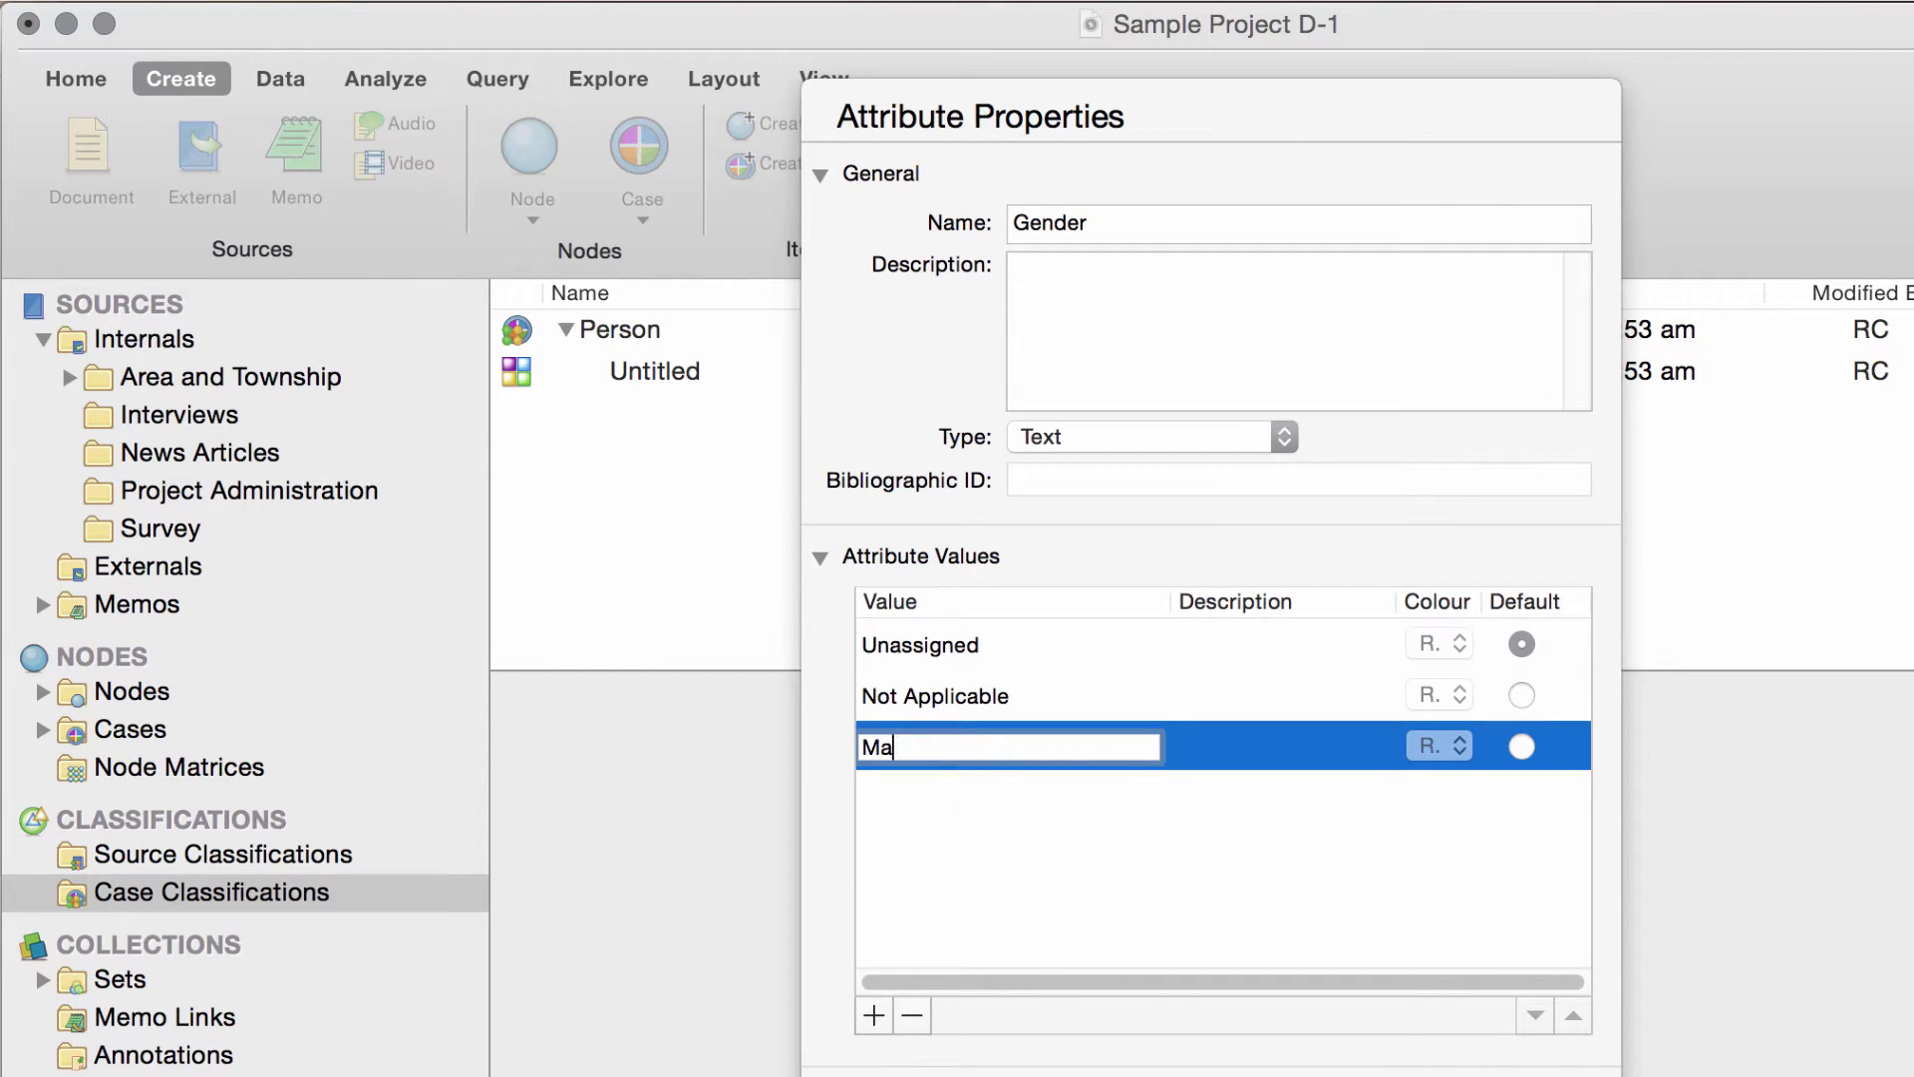
click(873, 1016)
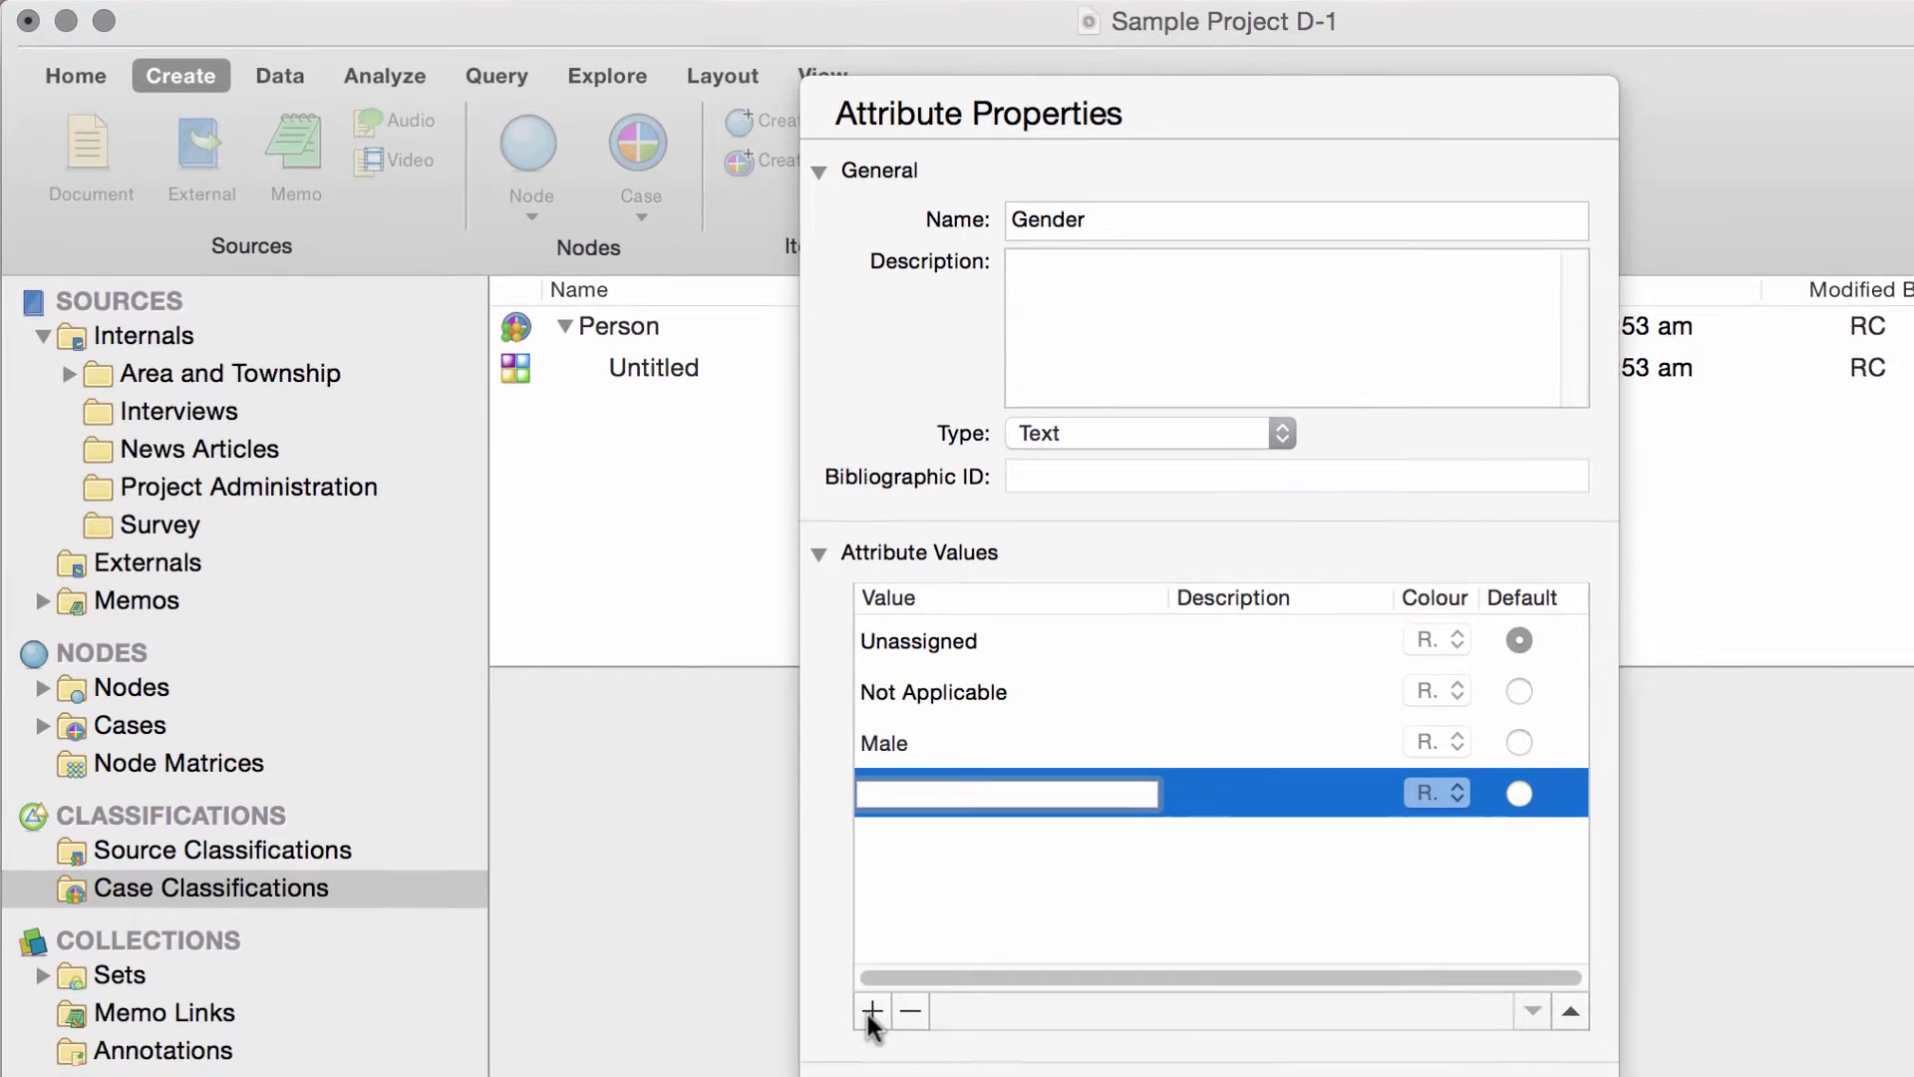
text(Female)
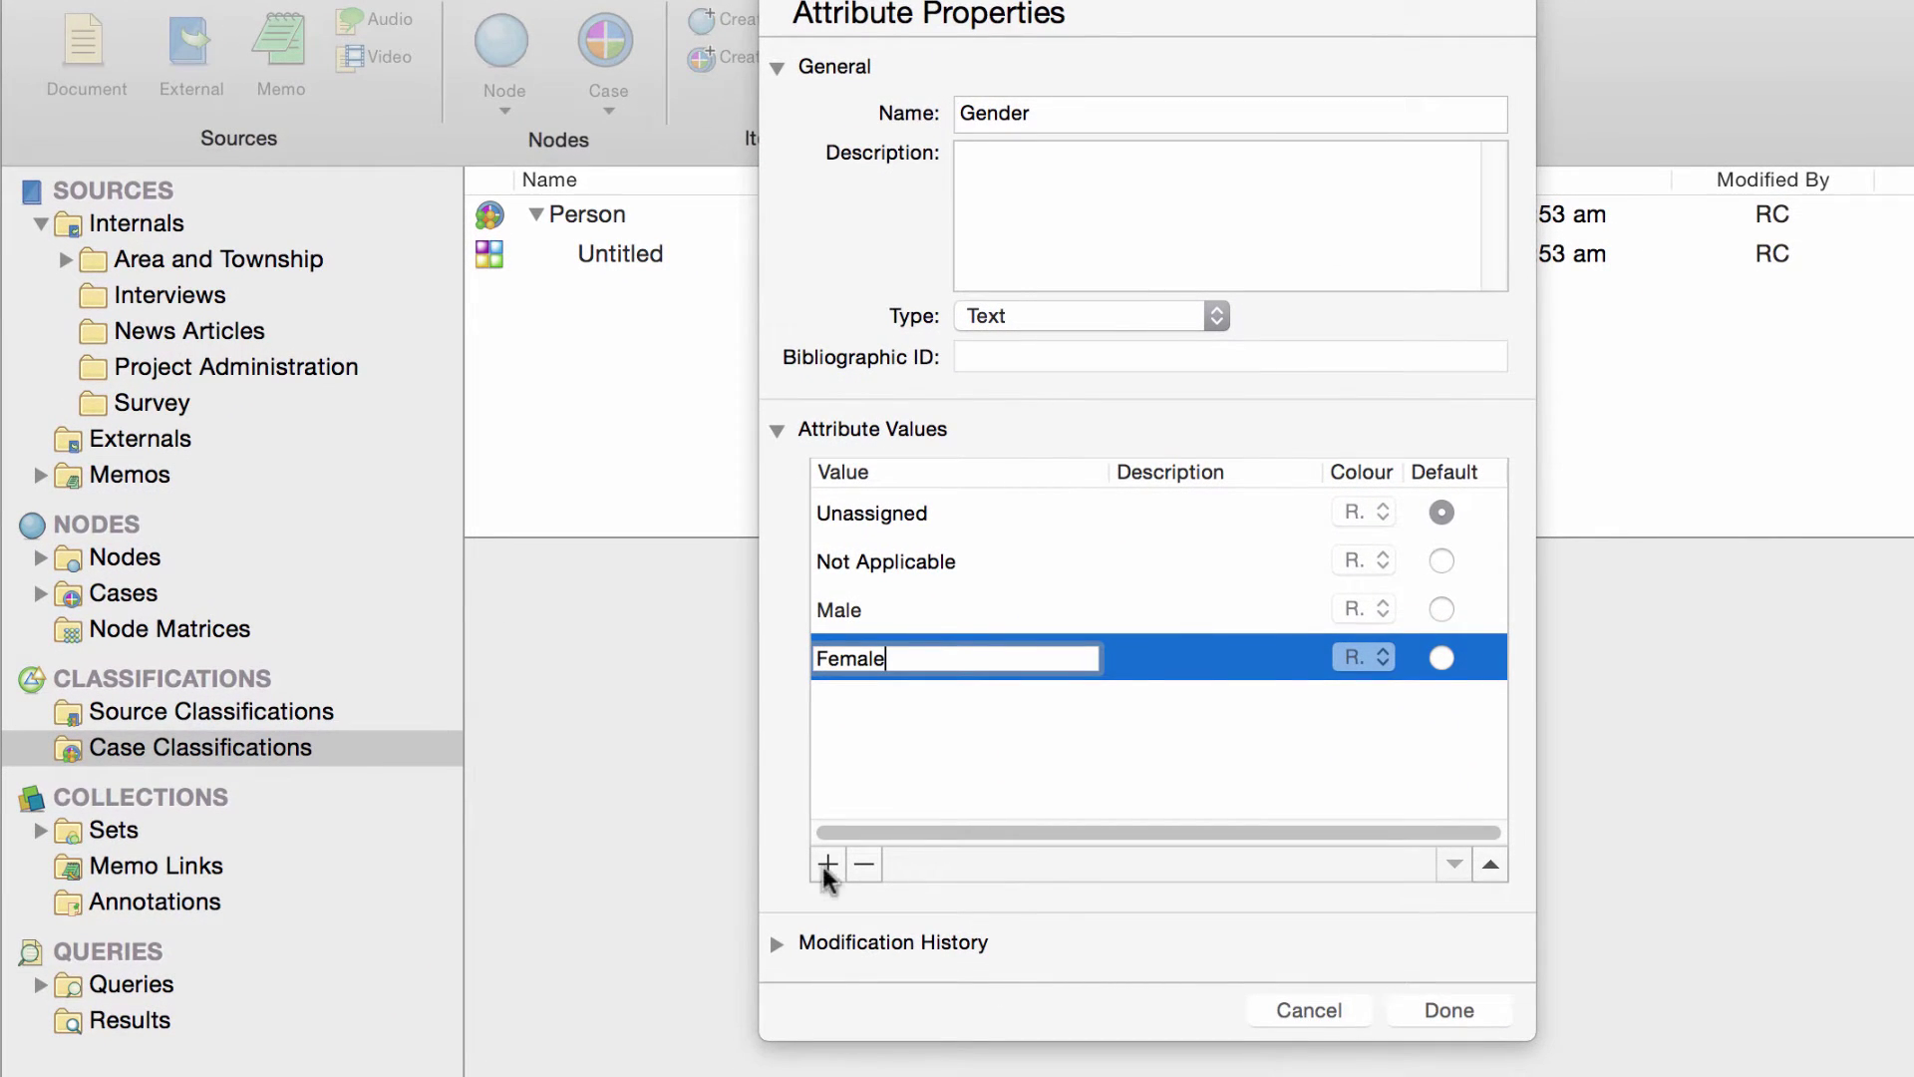
click(1468, 1017)
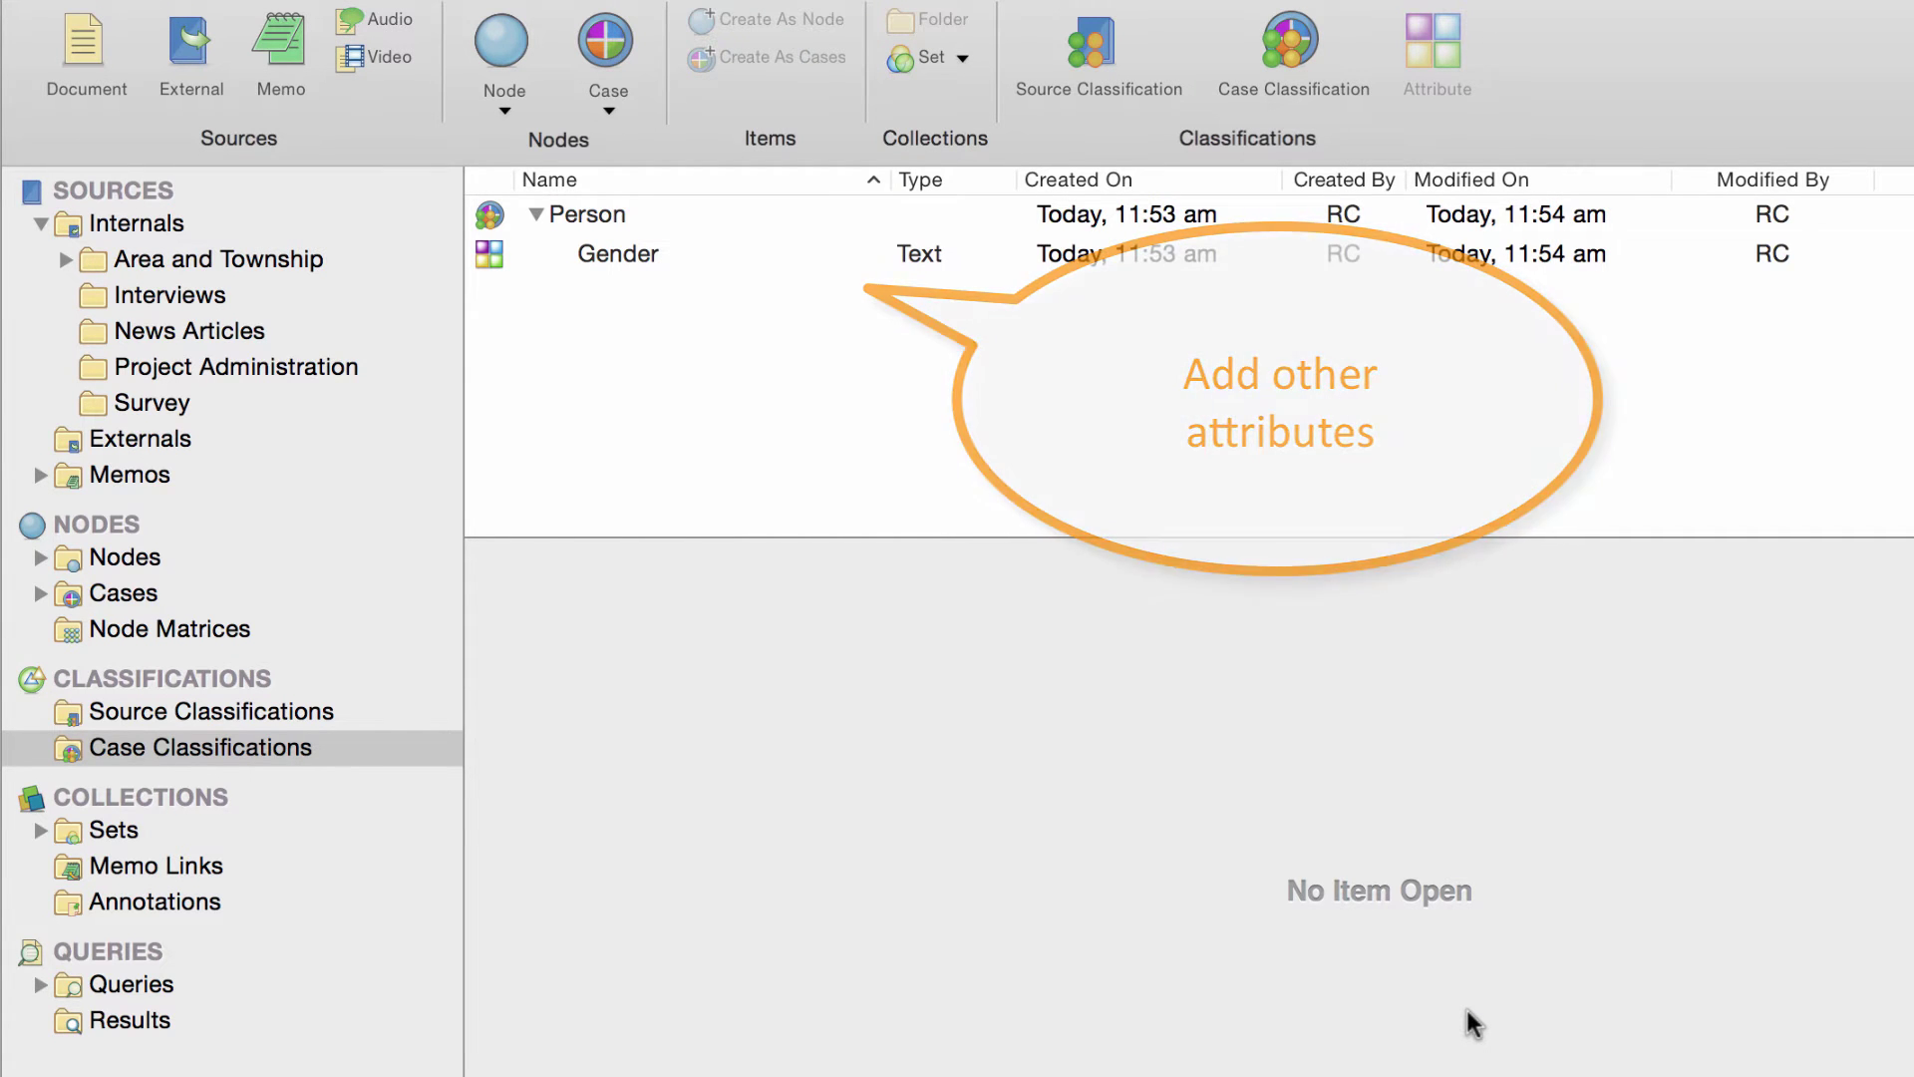
Select the interviews Barbara through Margaret, six sources in Internals > Interviews.
click(607, 215)
right_click(607, 212)
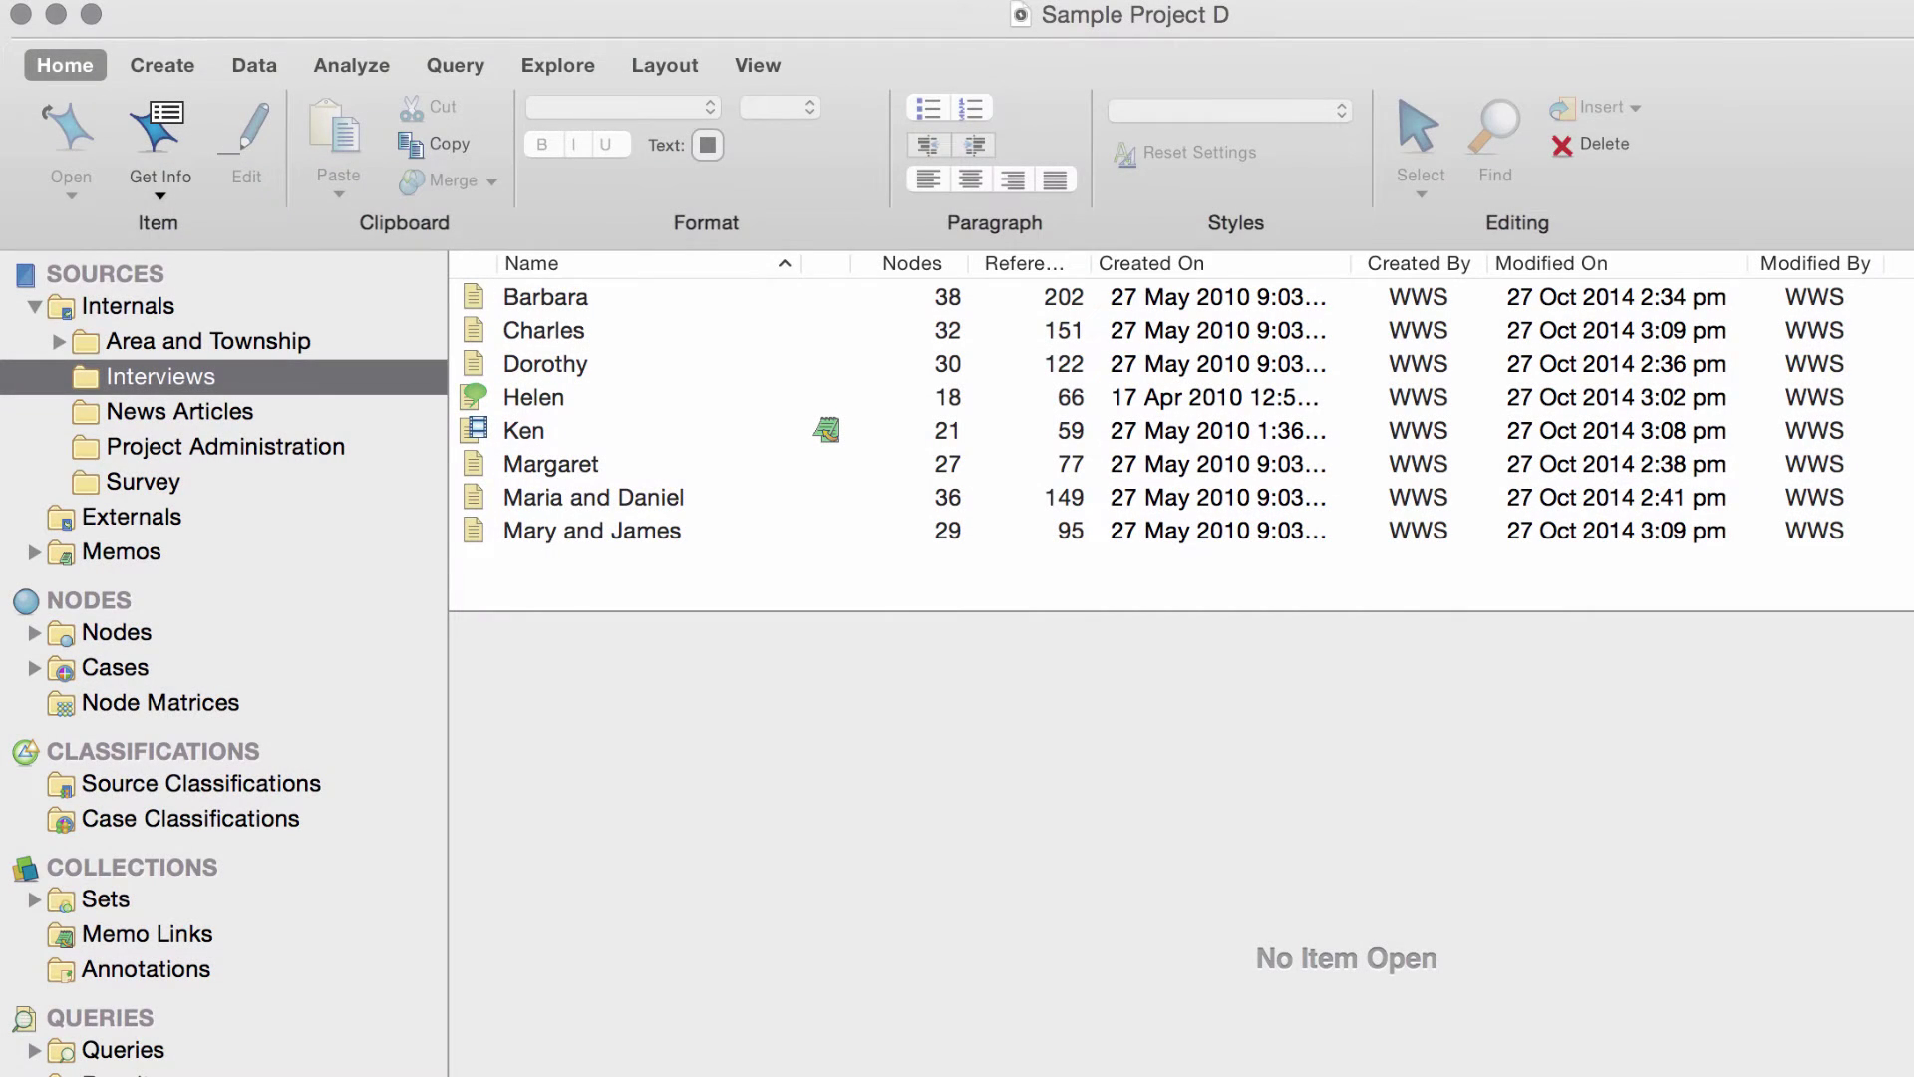
click(588, 300)
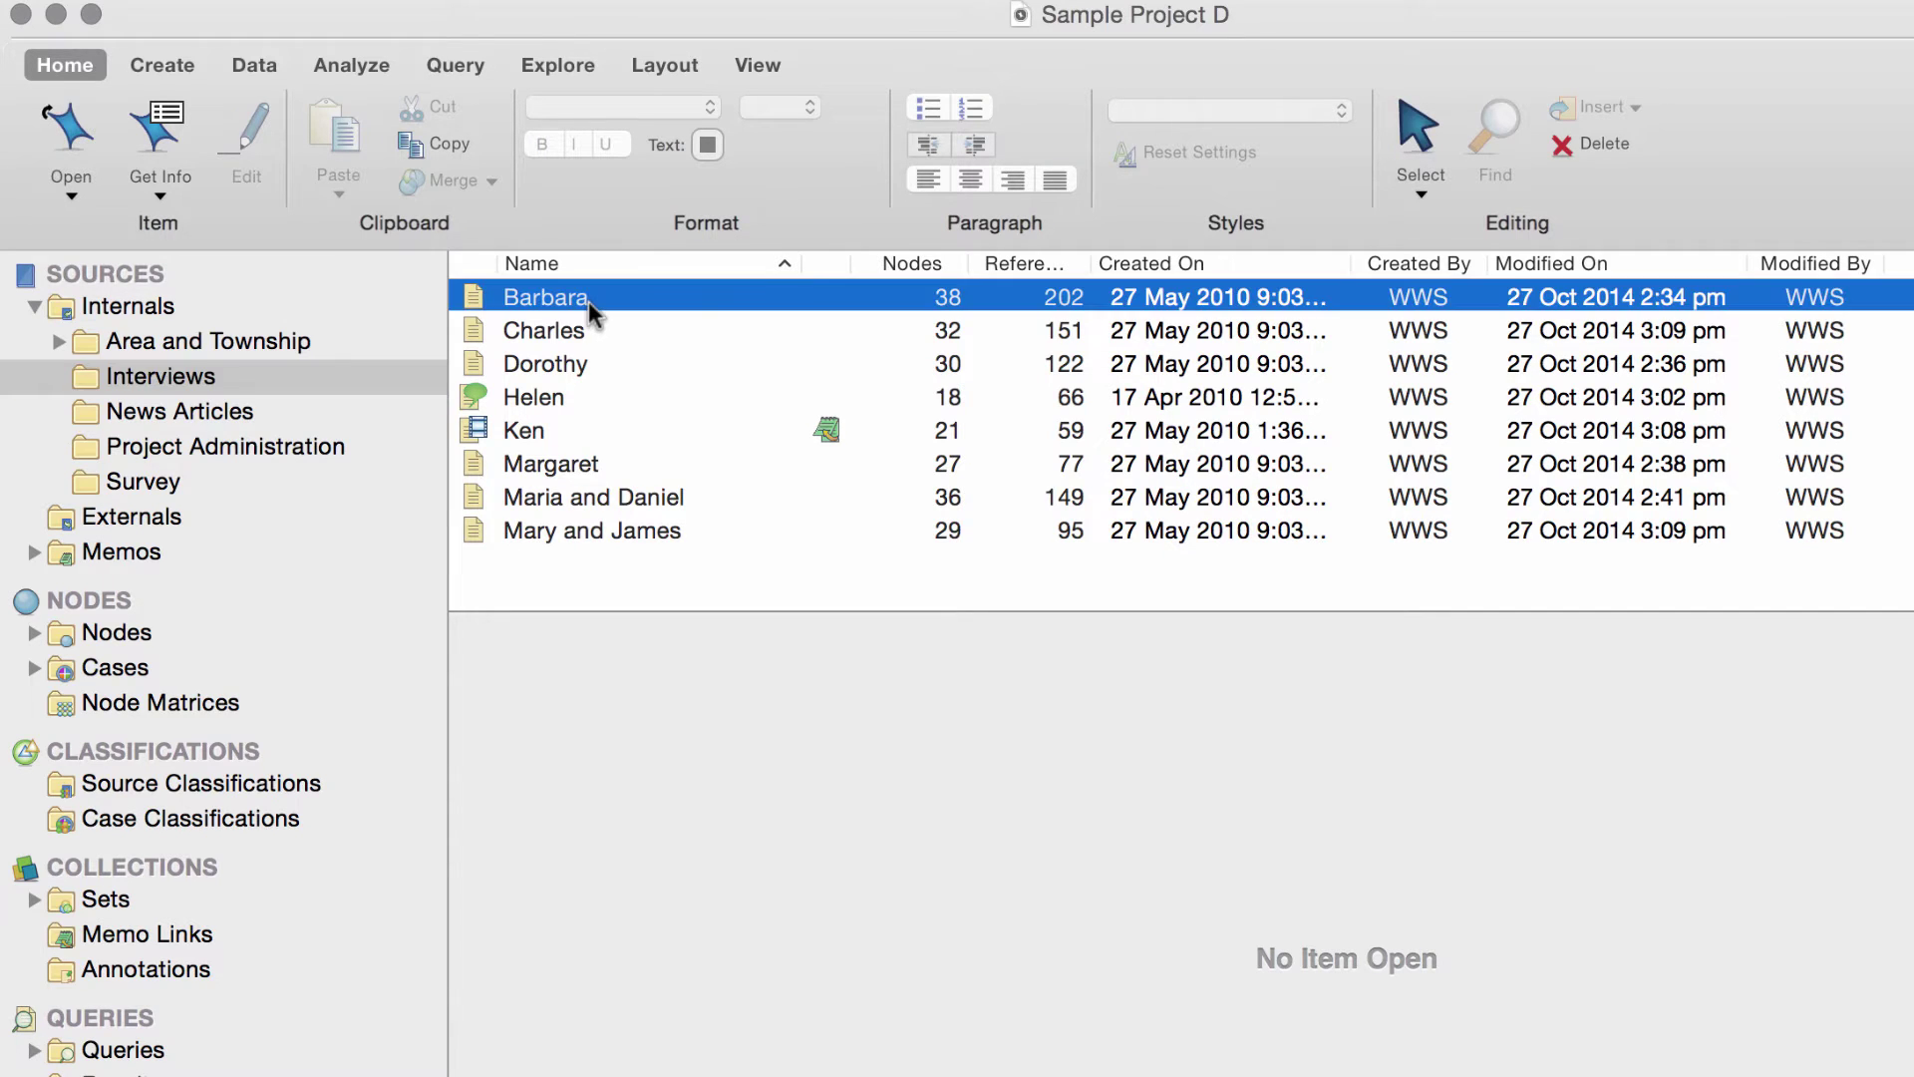
shift+click(600, 465)
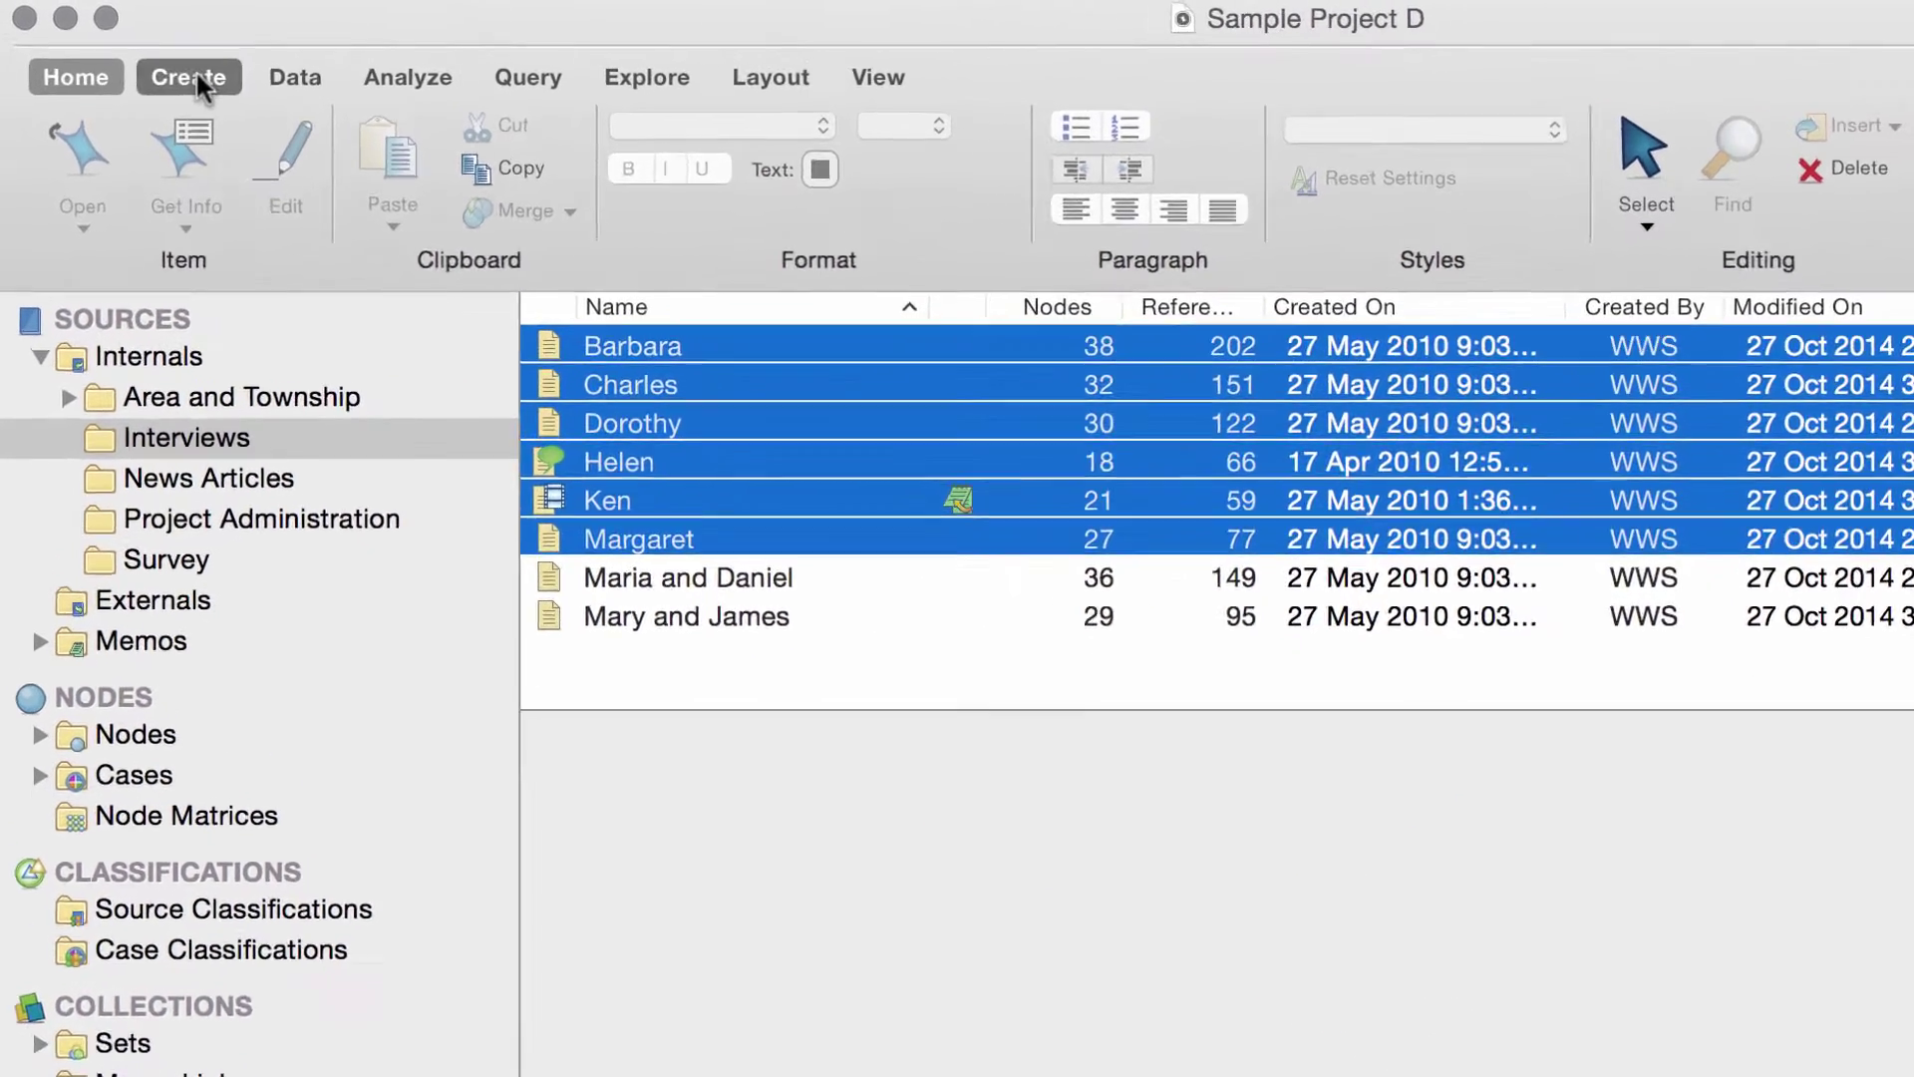
Create cases from the six selected interviews and show the Cases folder under Nodes.
click(167, 63)
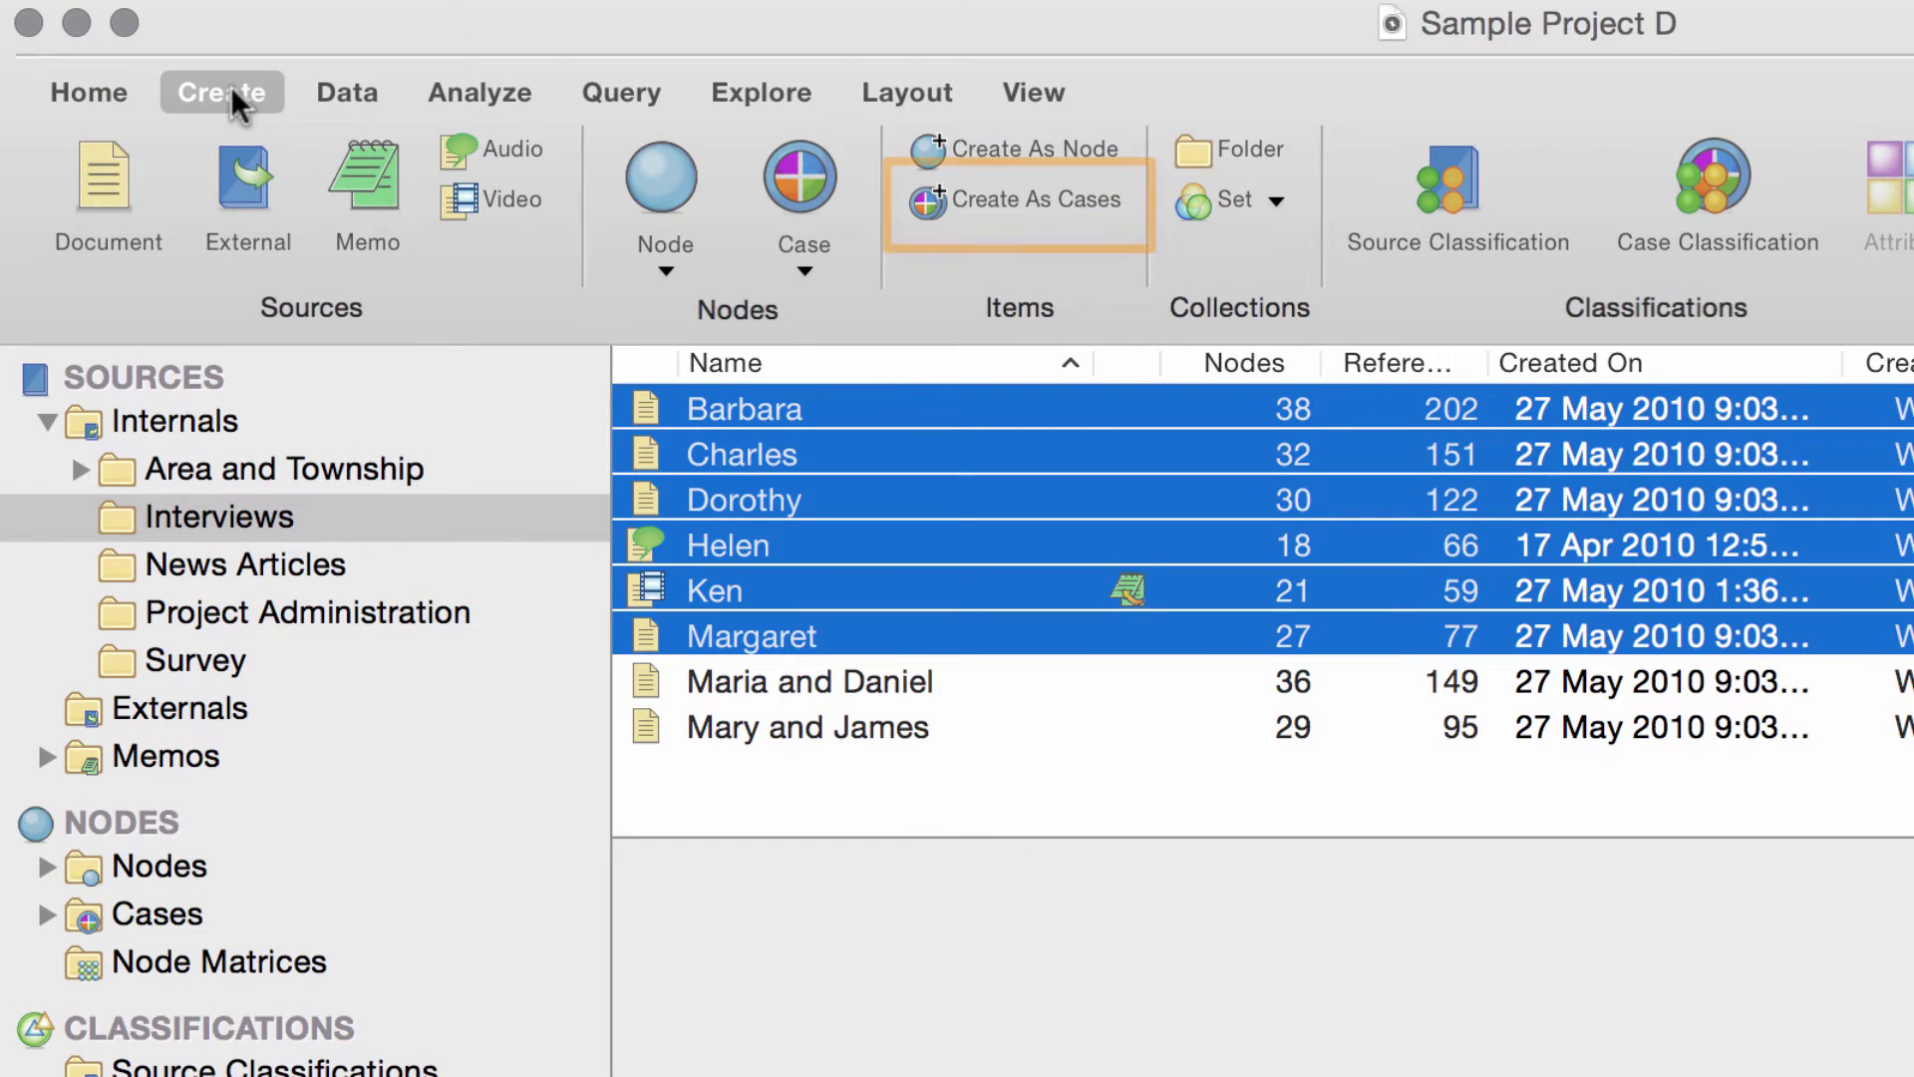
click(983, 201)
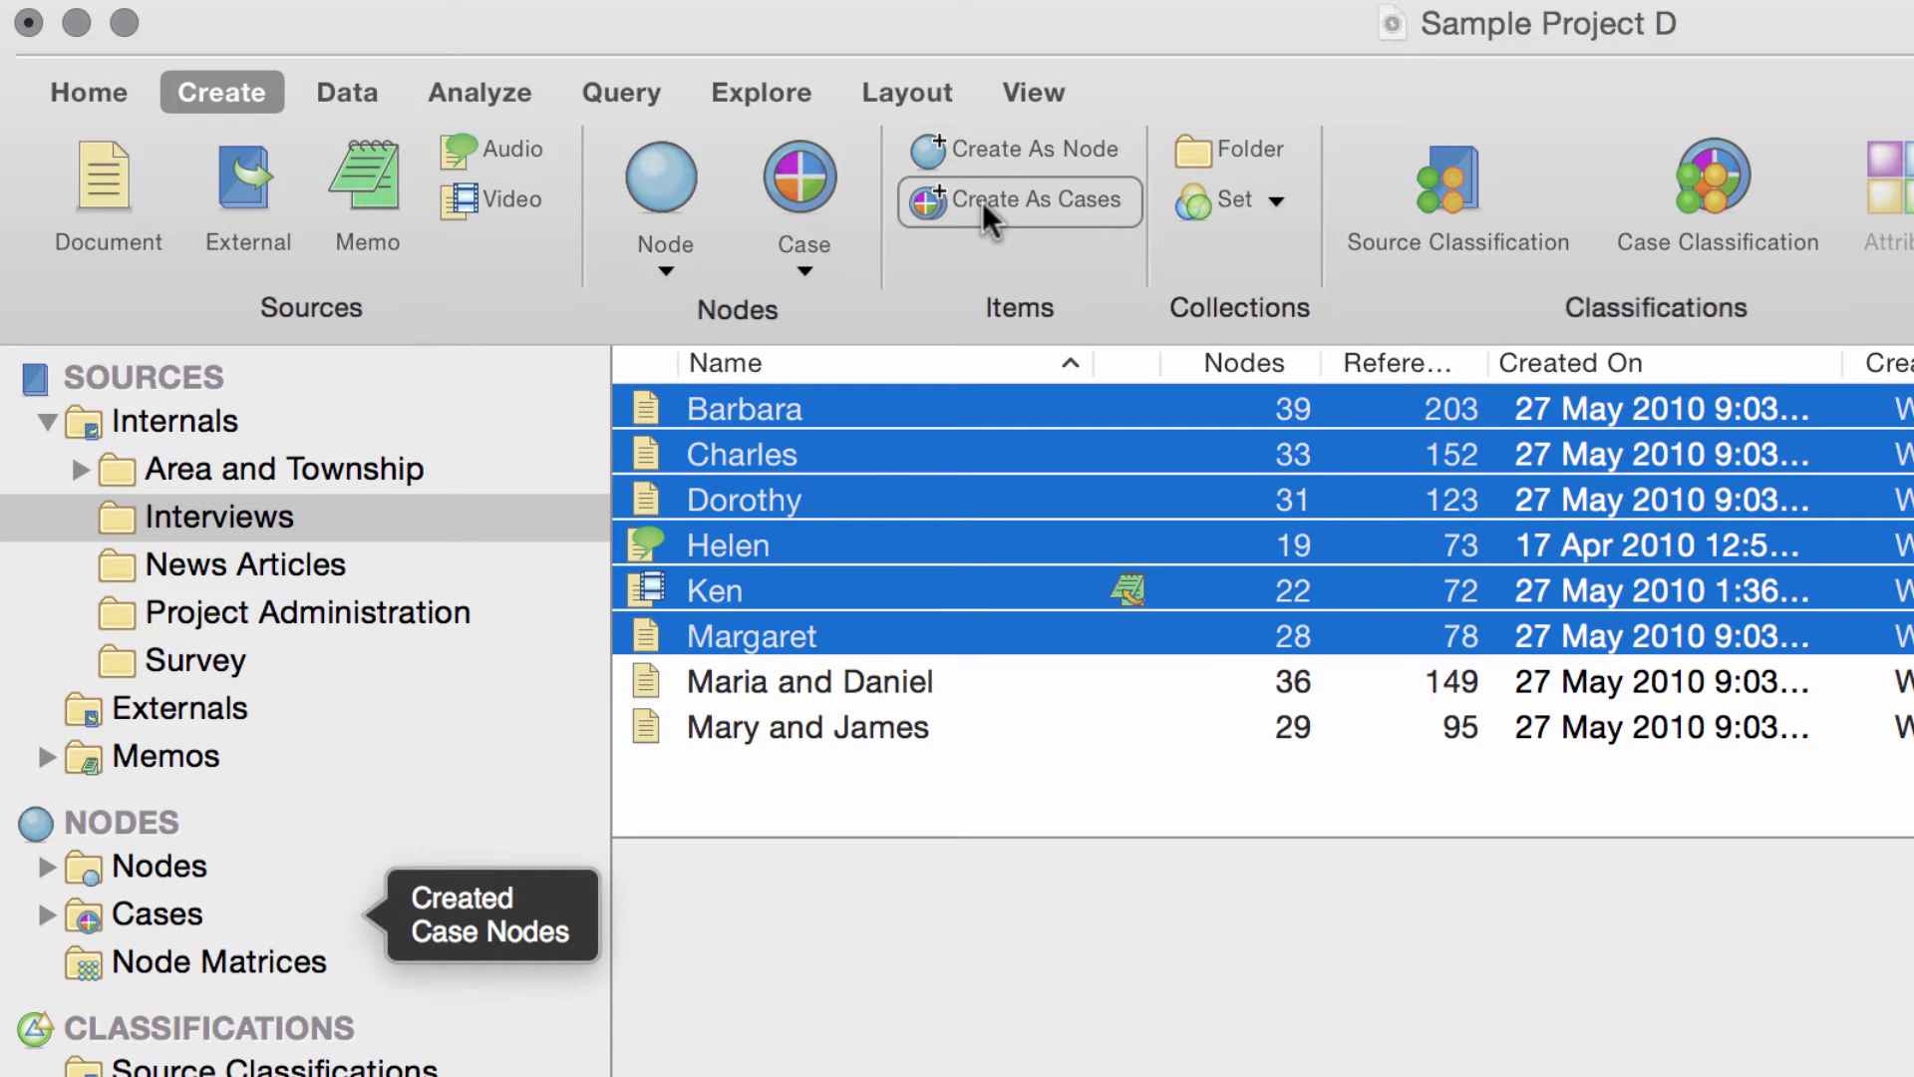
click(166, 905)
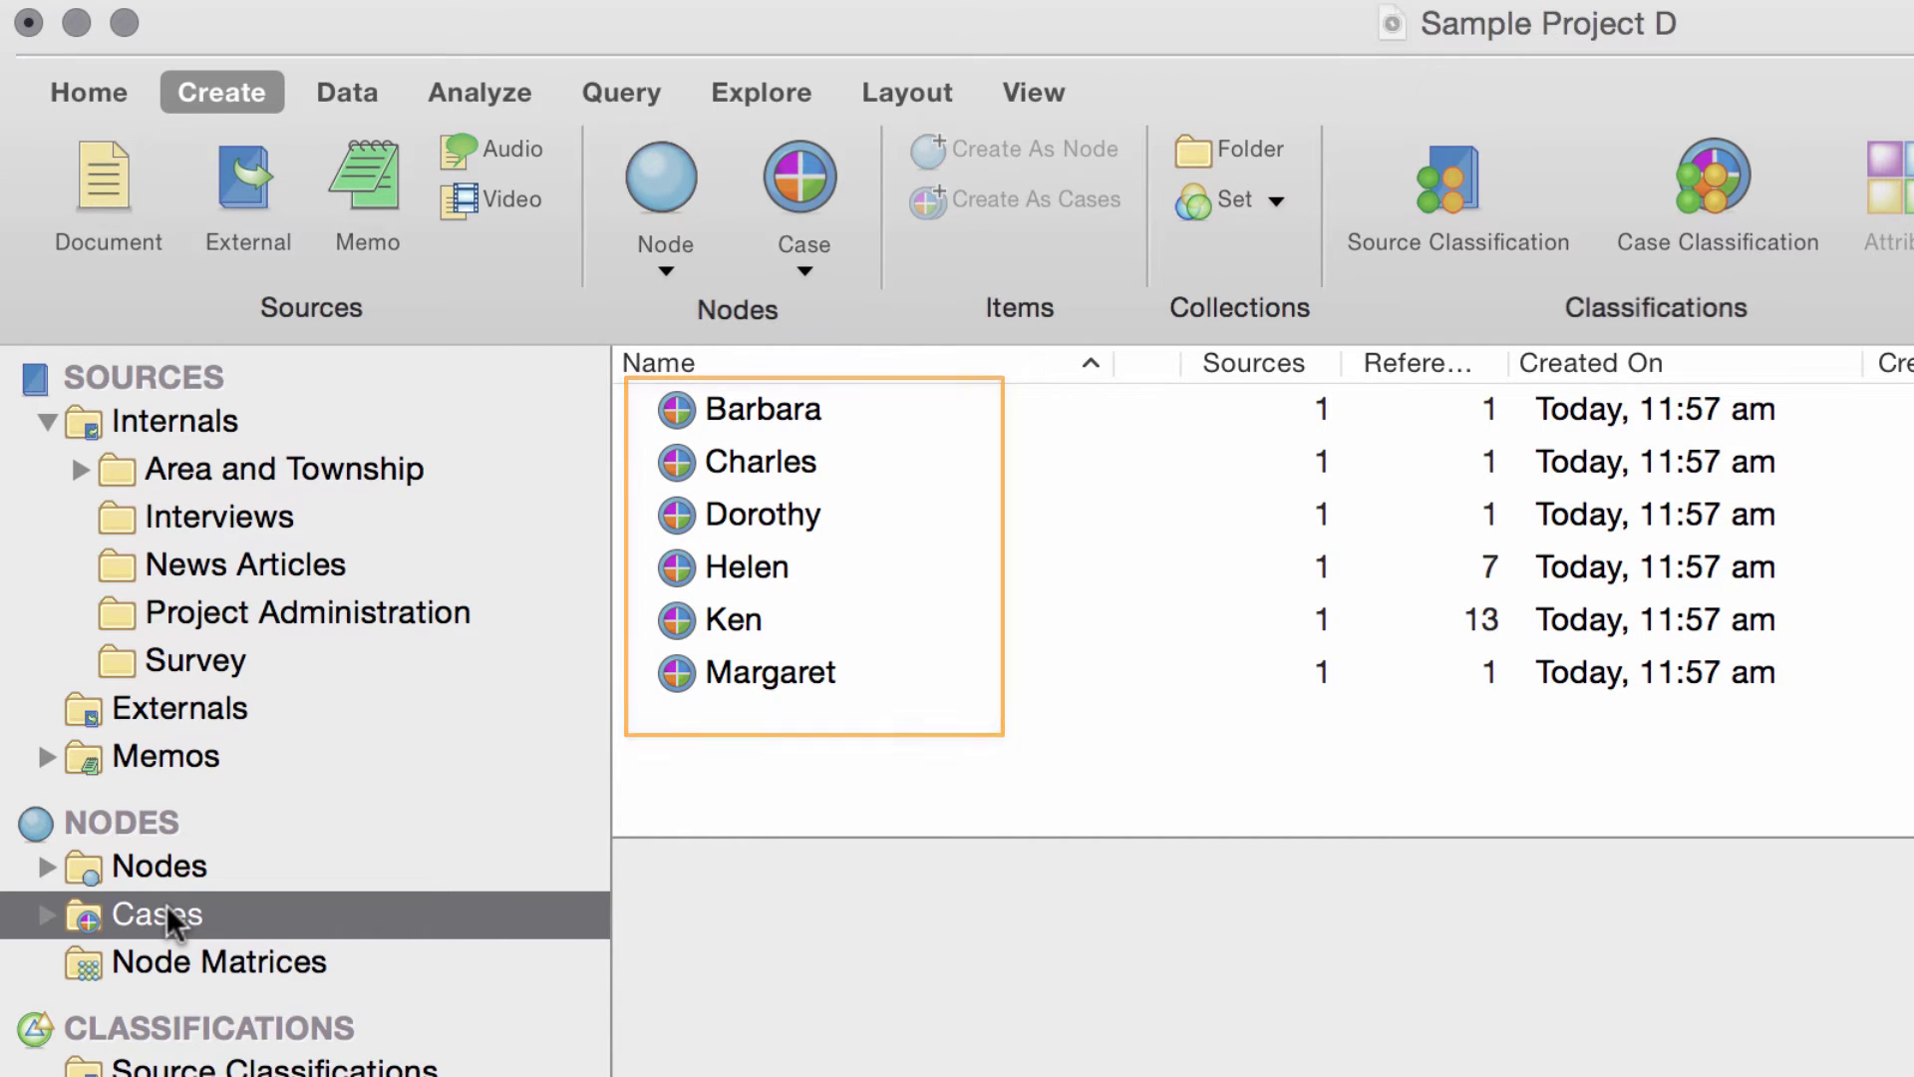
Open the Barbara case, enlarge its detail view and scroll through the coded reference.
double_click(828, 404)
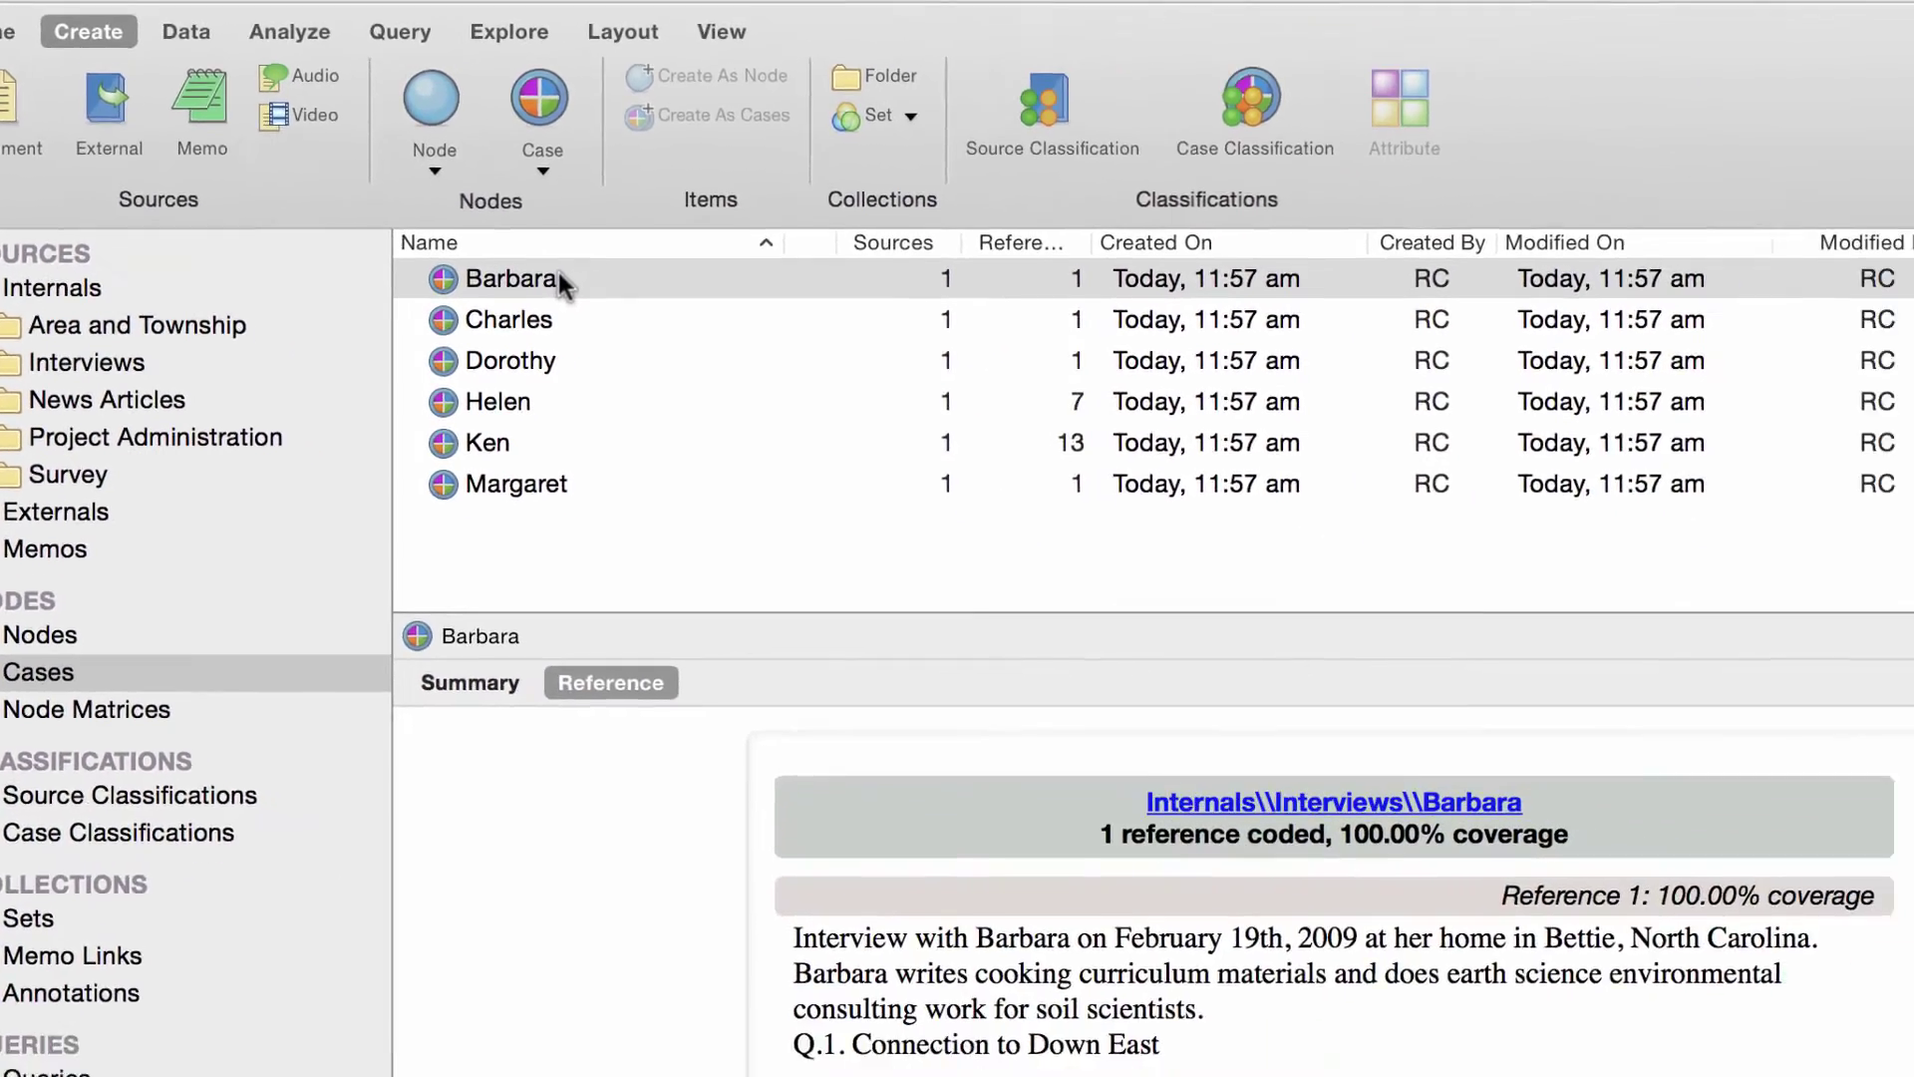
drag(638, 612, 638, 479)
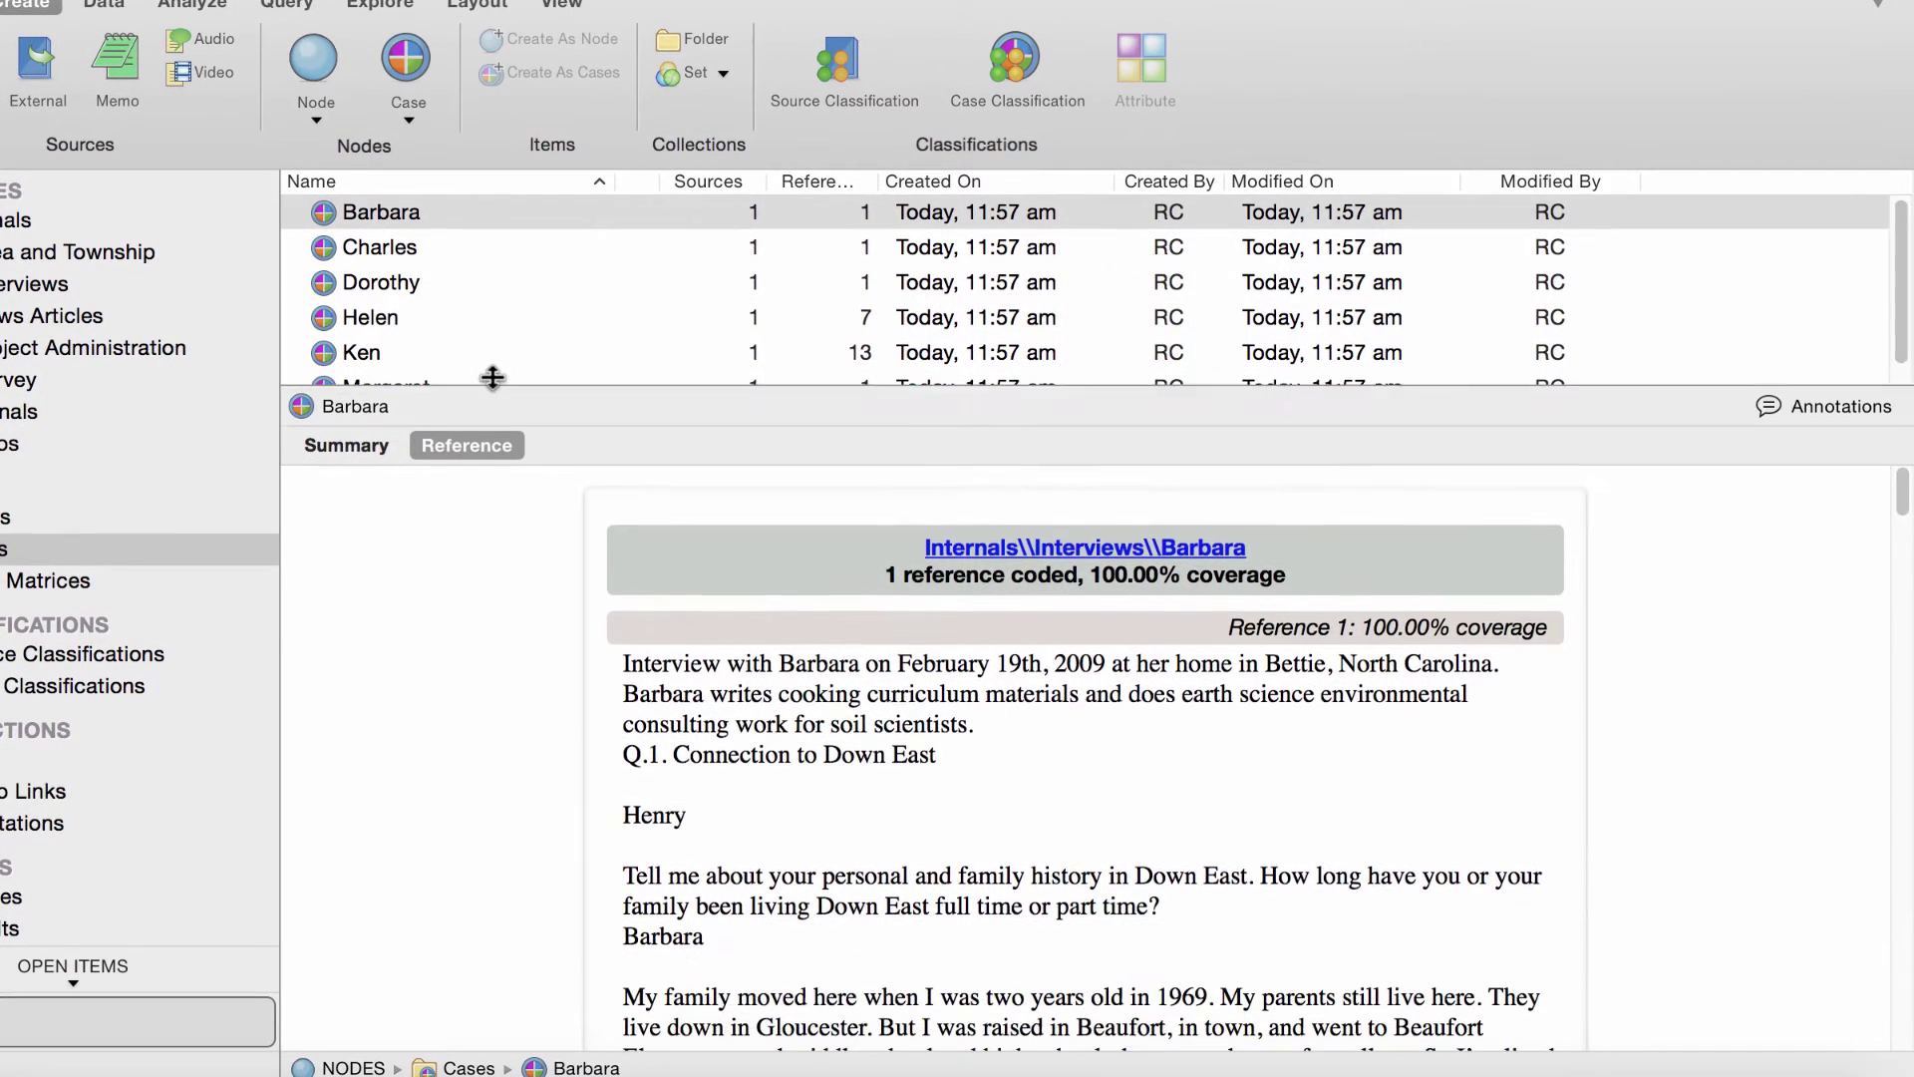
drag(493, 377, 493, 381)
scroll(1884, 629, down, 10)
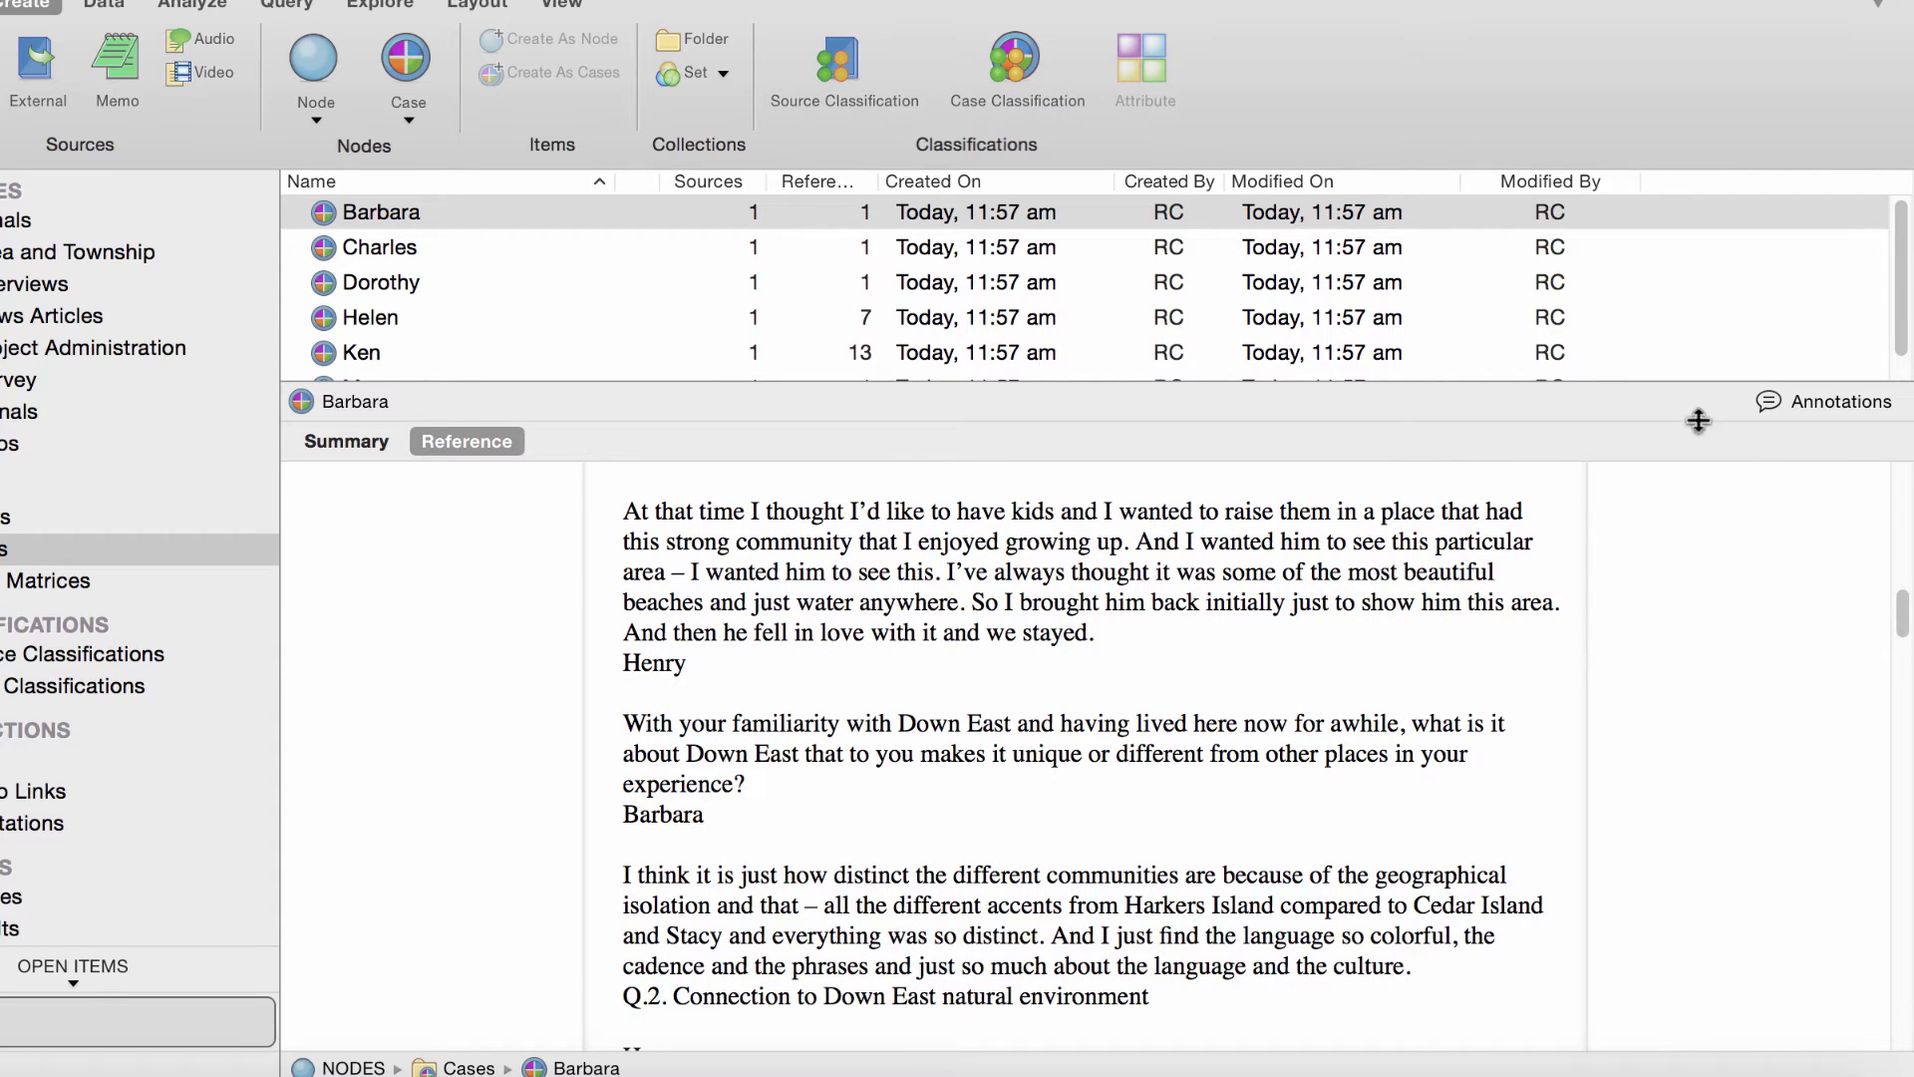
Set the classification of the selected cases to Person.
right_click(433, 211)
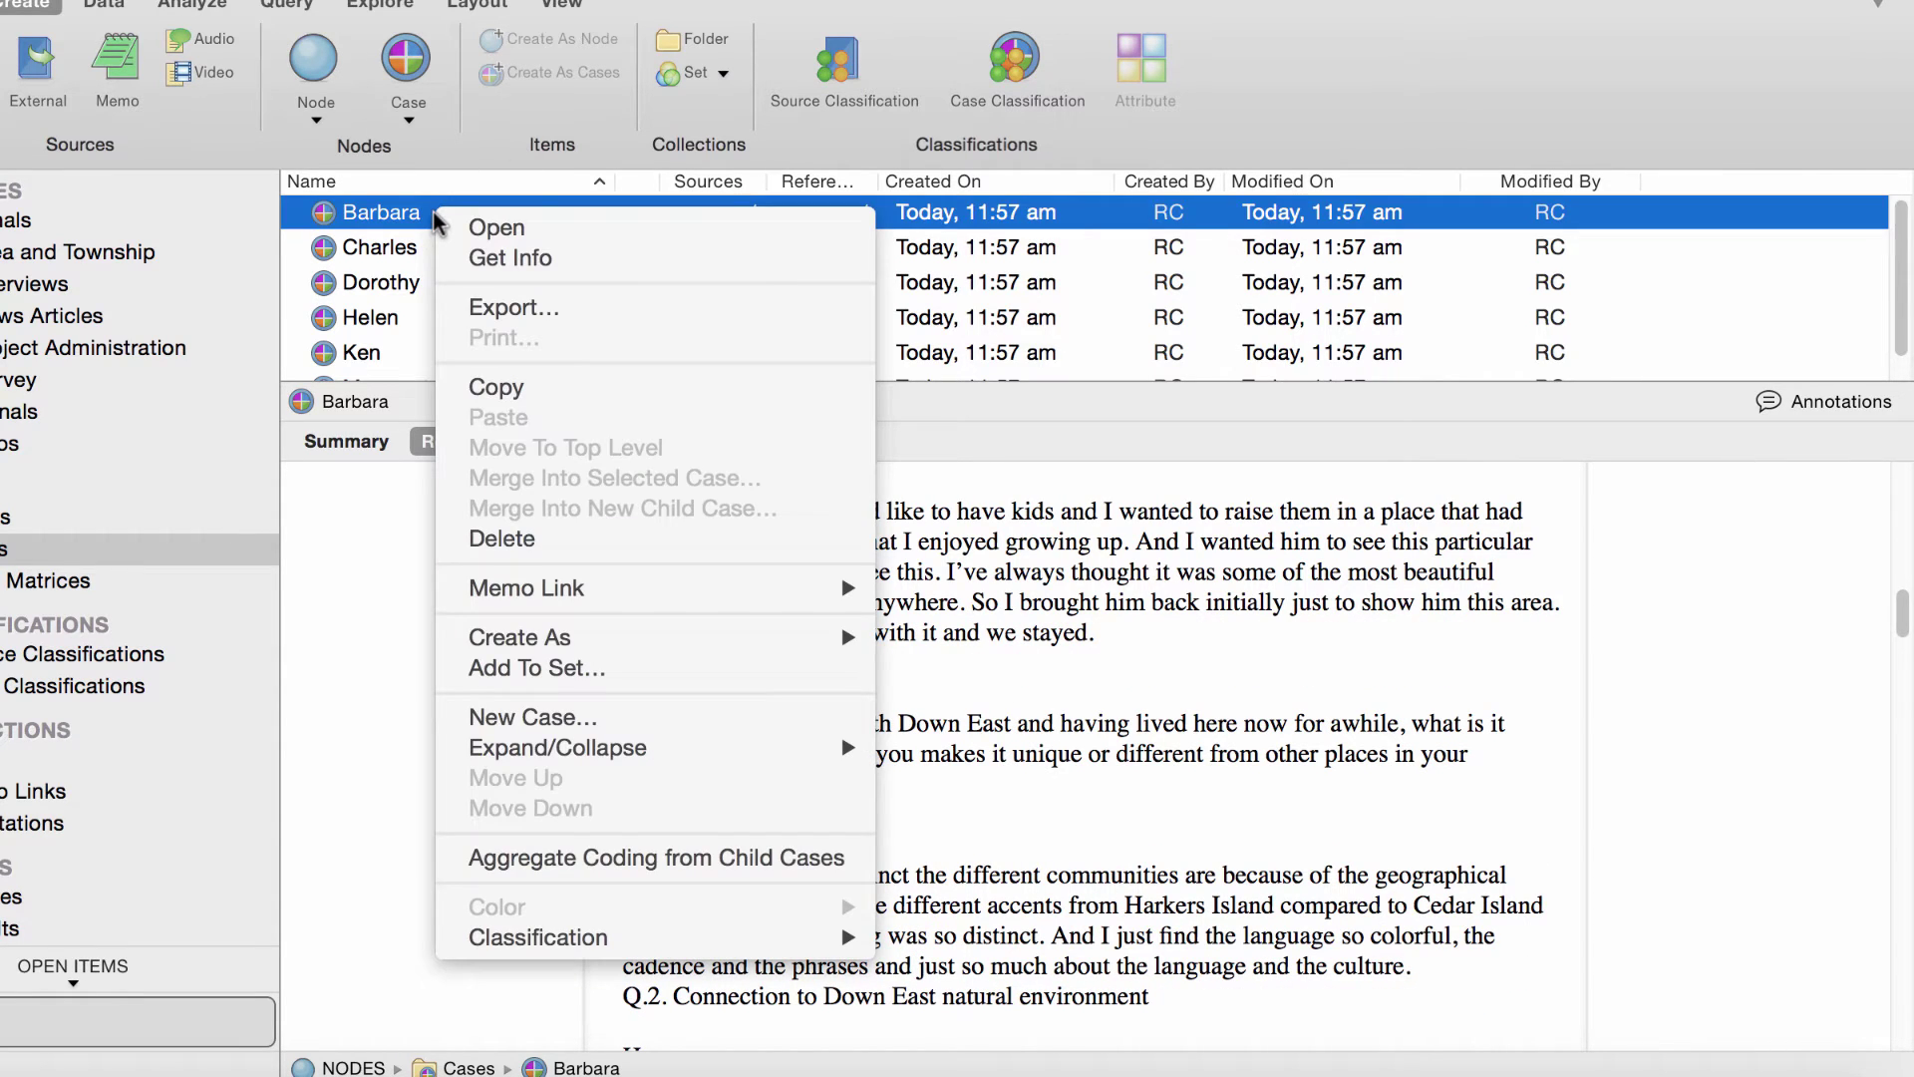
mouse_move(826, 947)
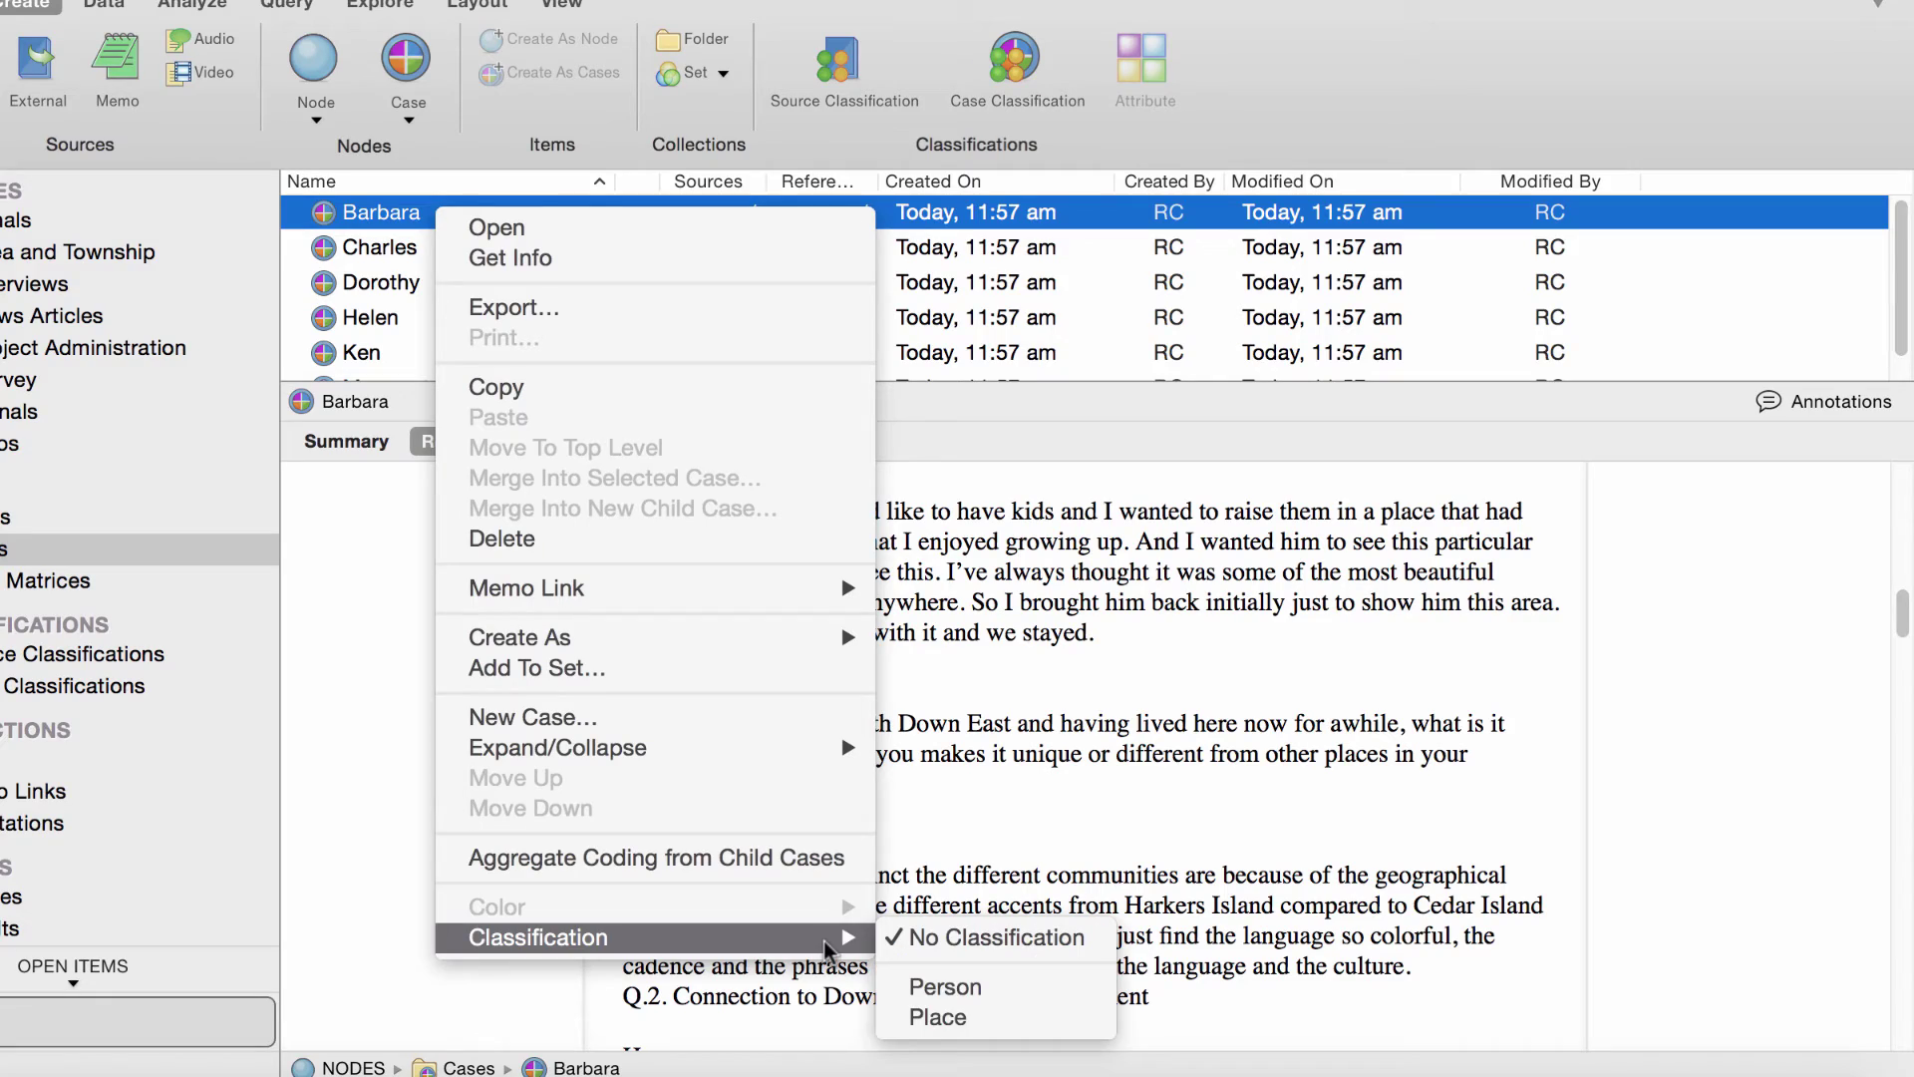
click(1007, 989)
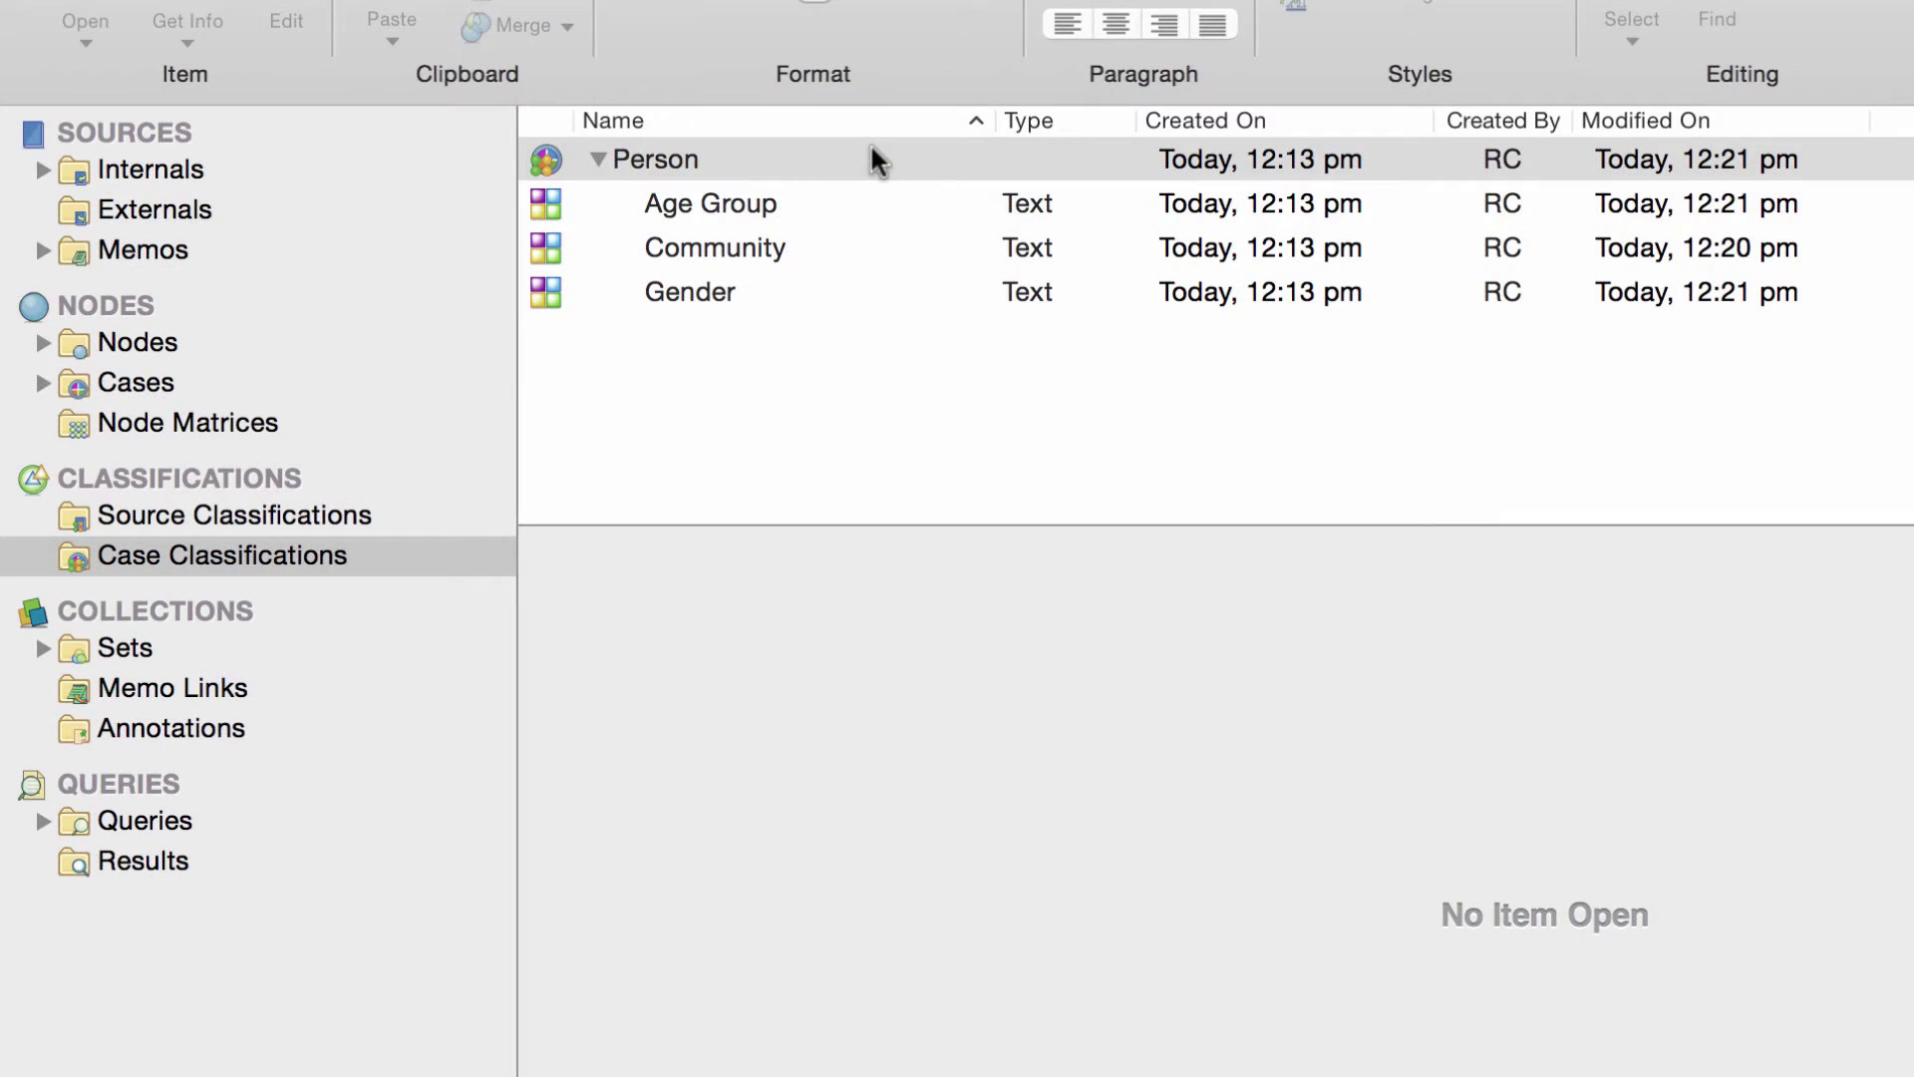
In the Person classification sheet, set Barbara to Community Straits, Gender Female, Age Group 40-49.
double_click(870, 146)
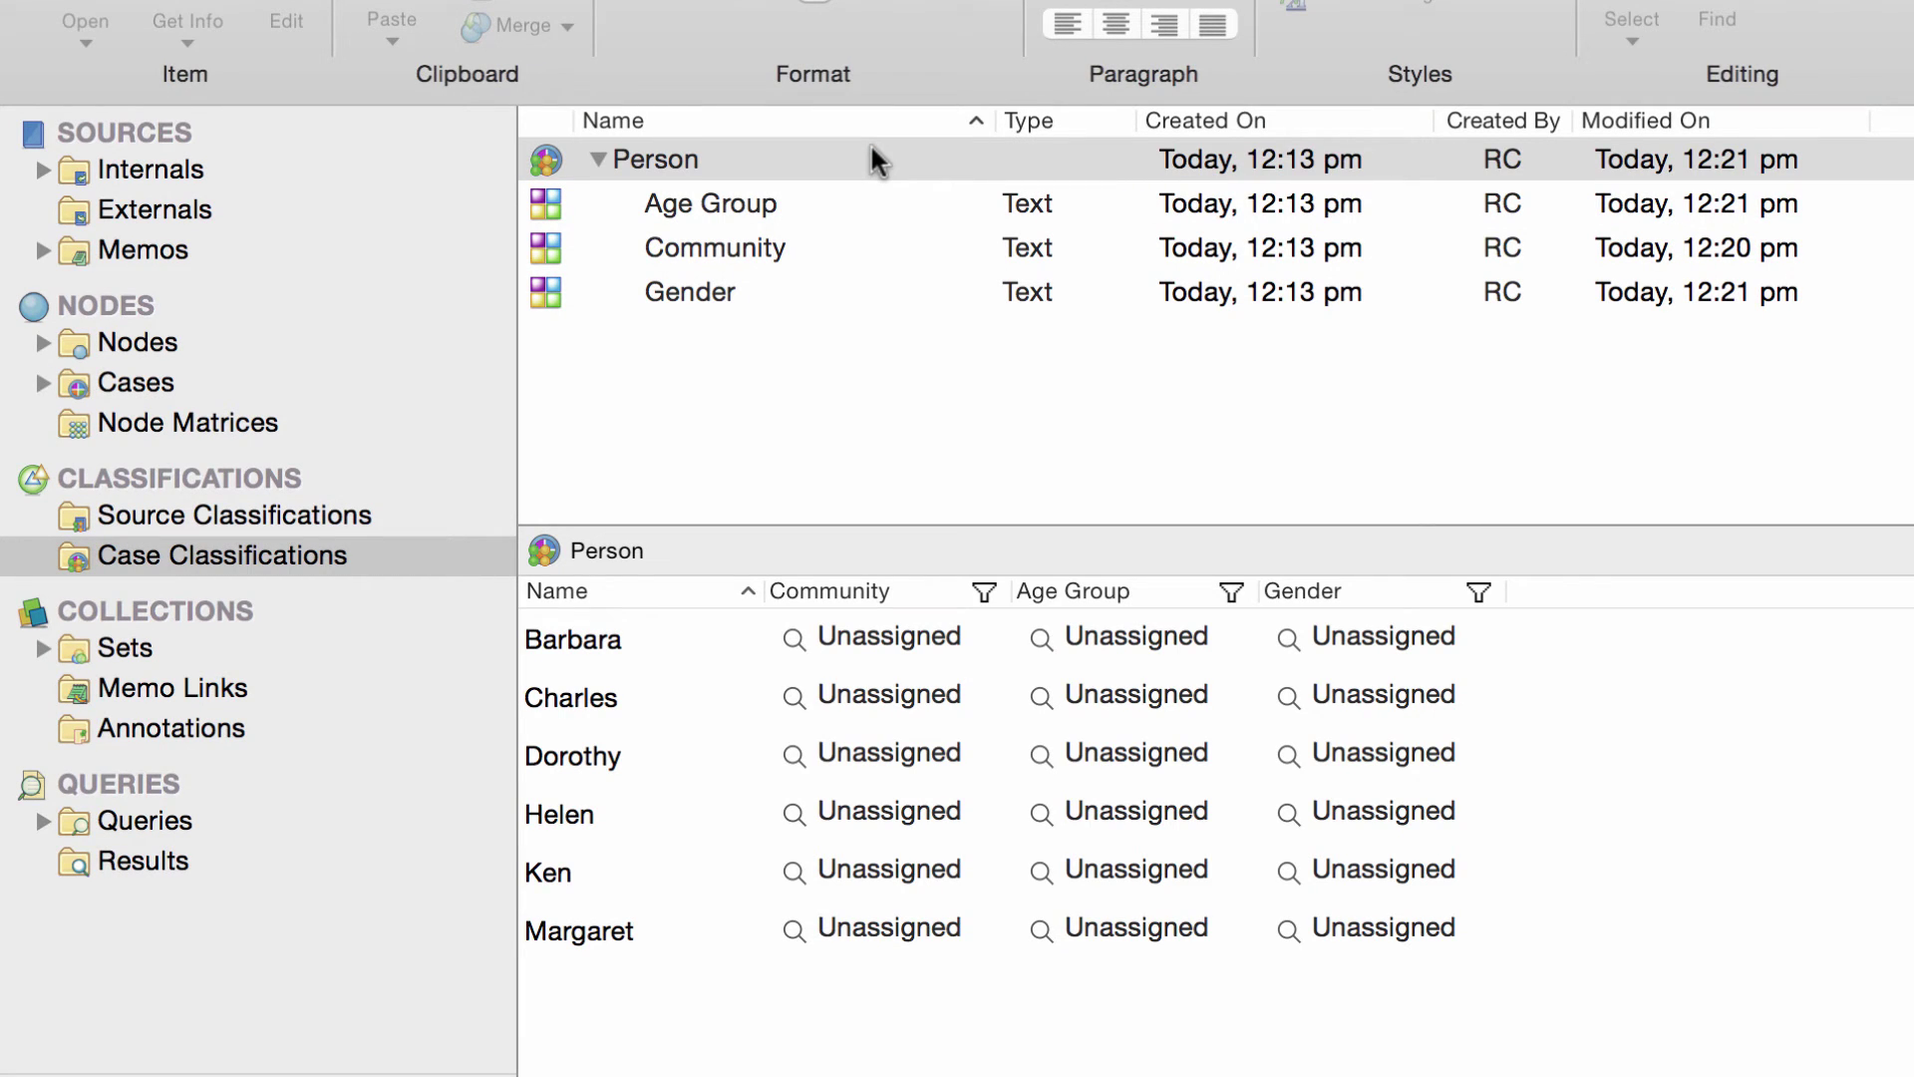
click(795, 640)
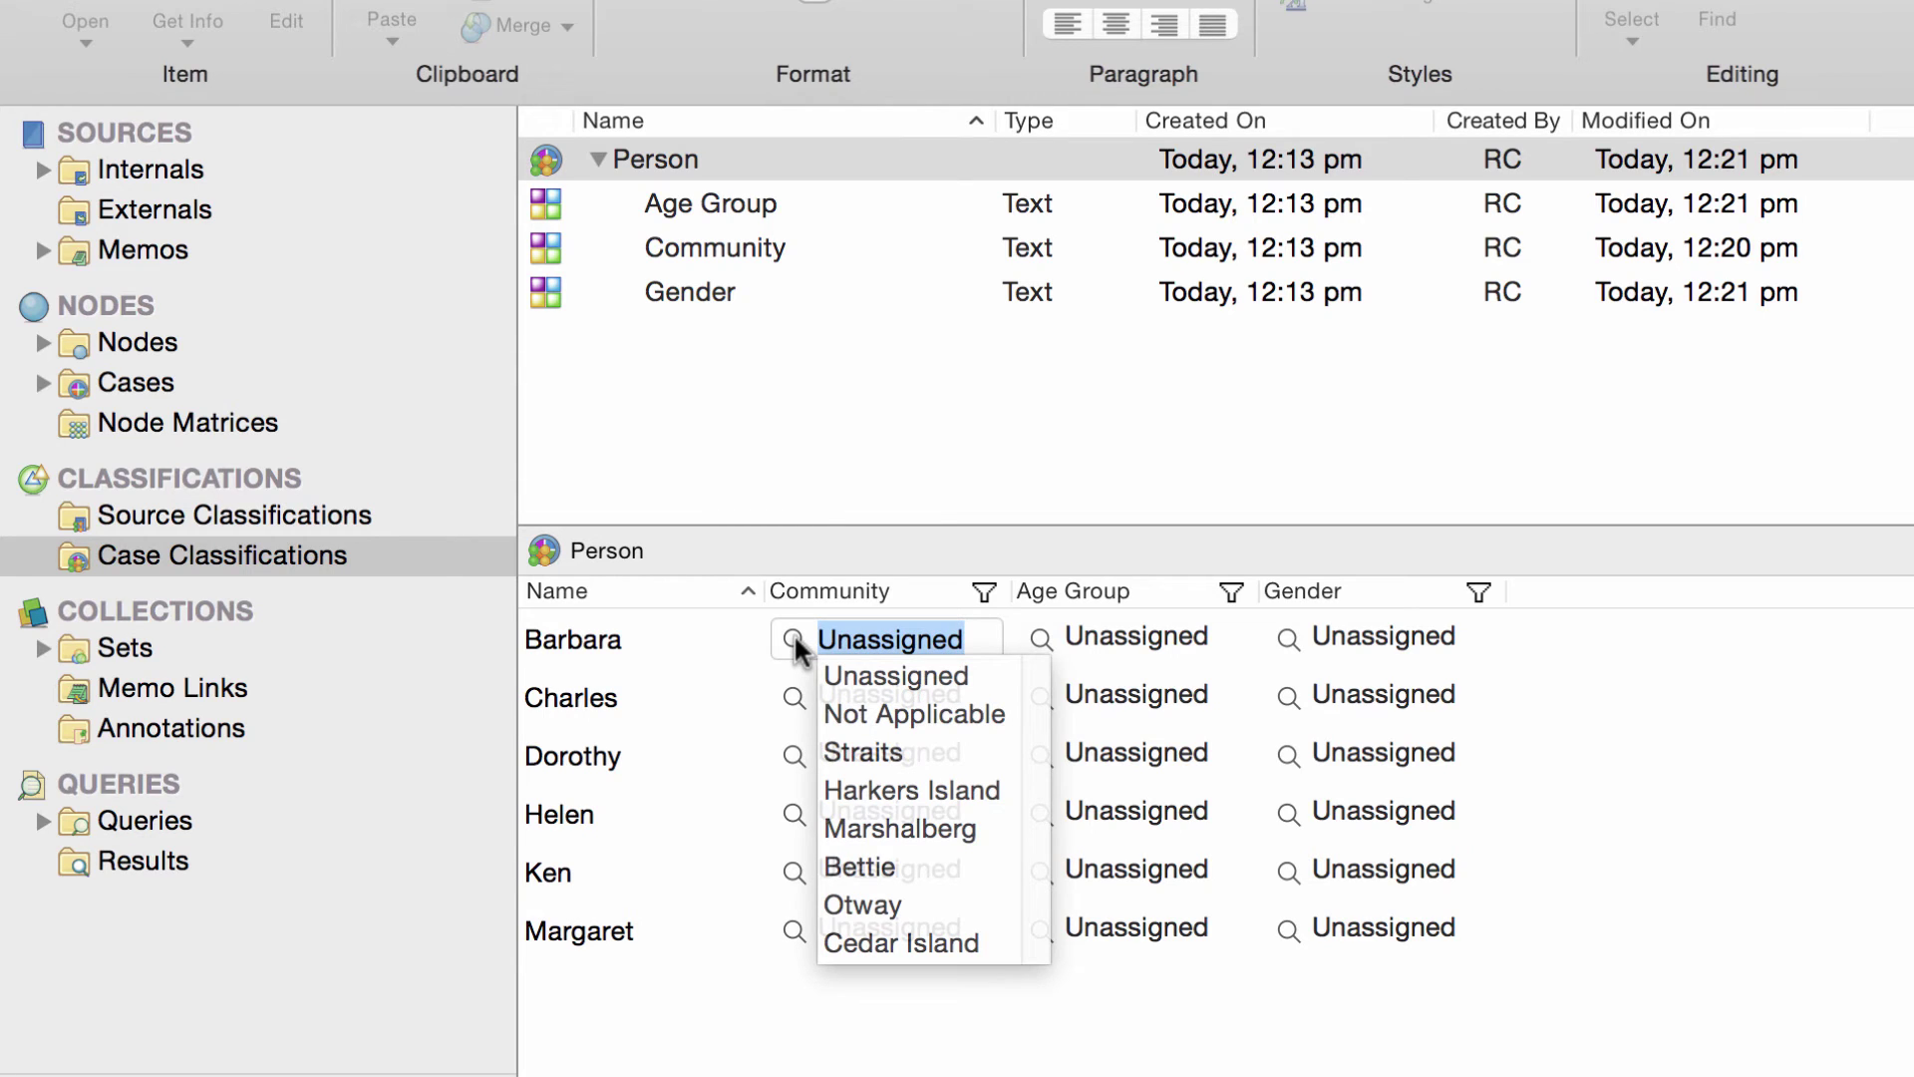
click(857, 759)
click(1289, 641)
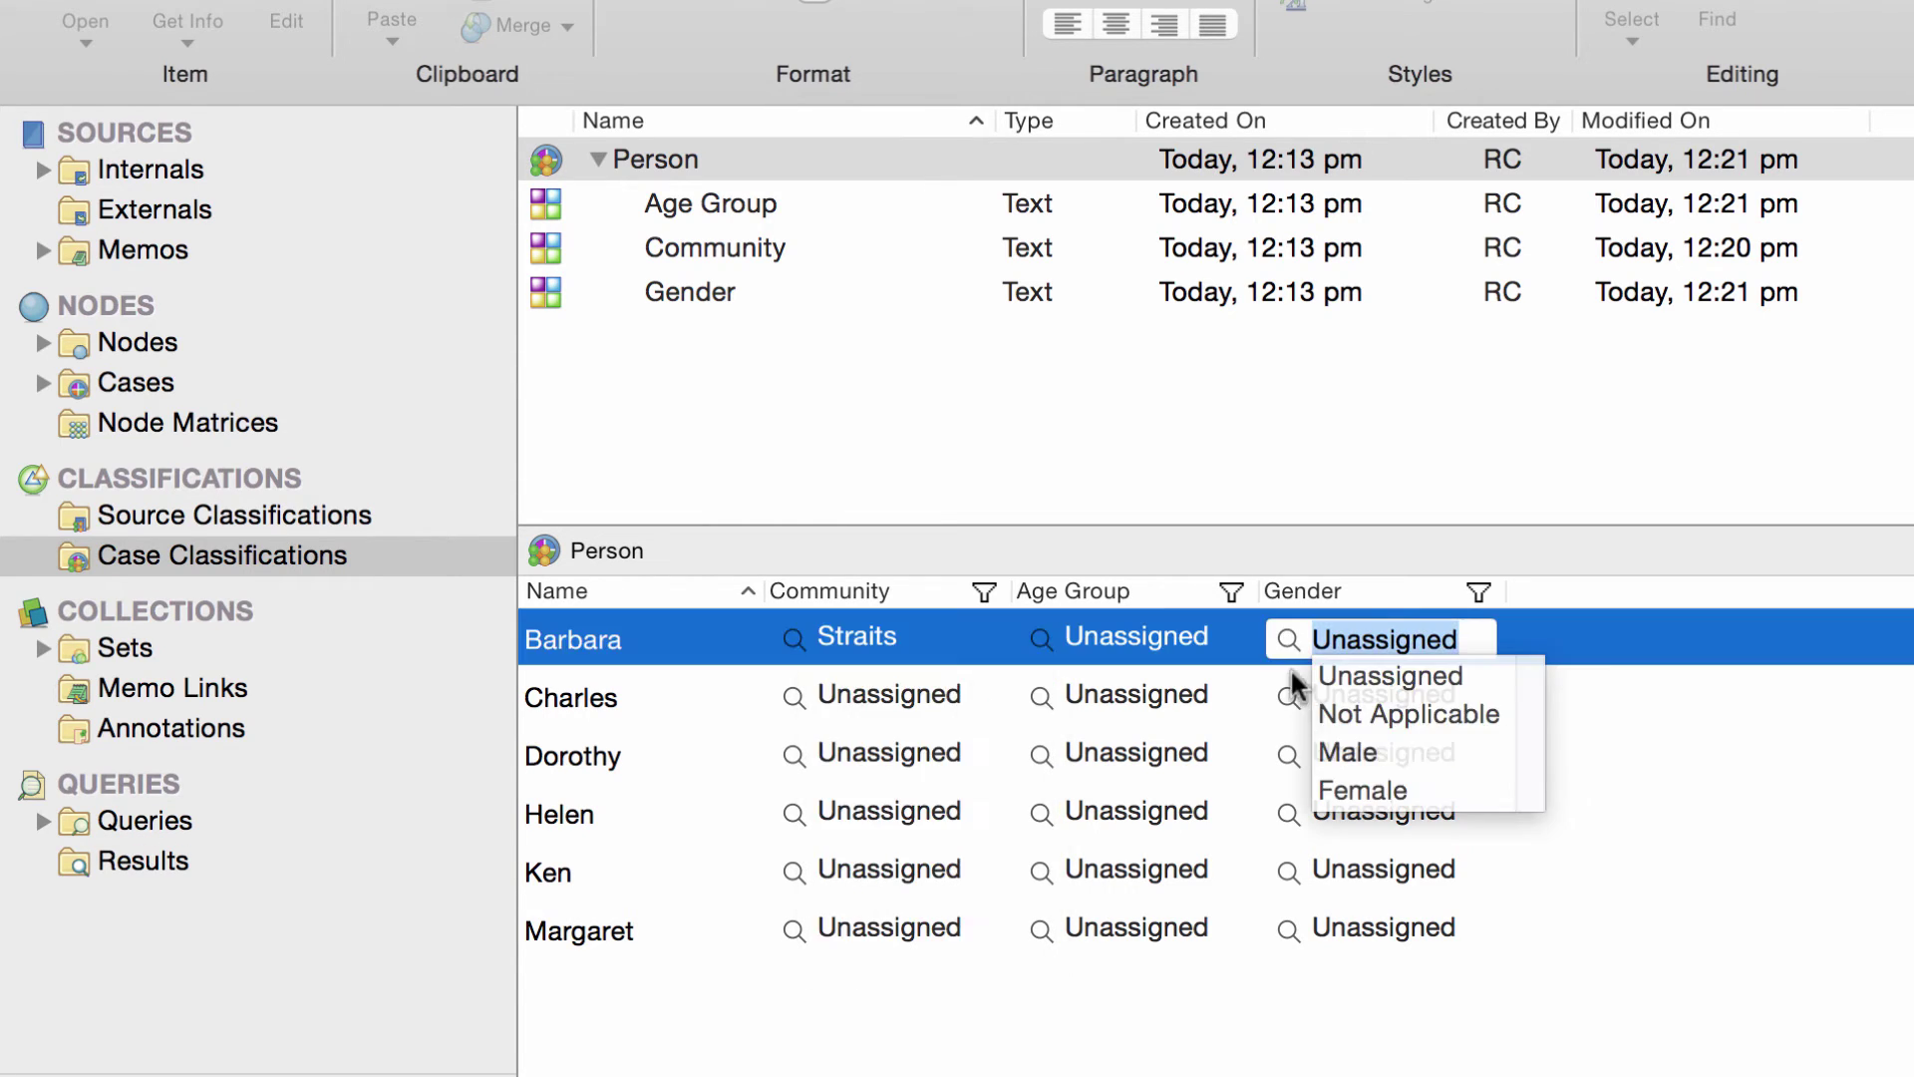
click(1353, 795)
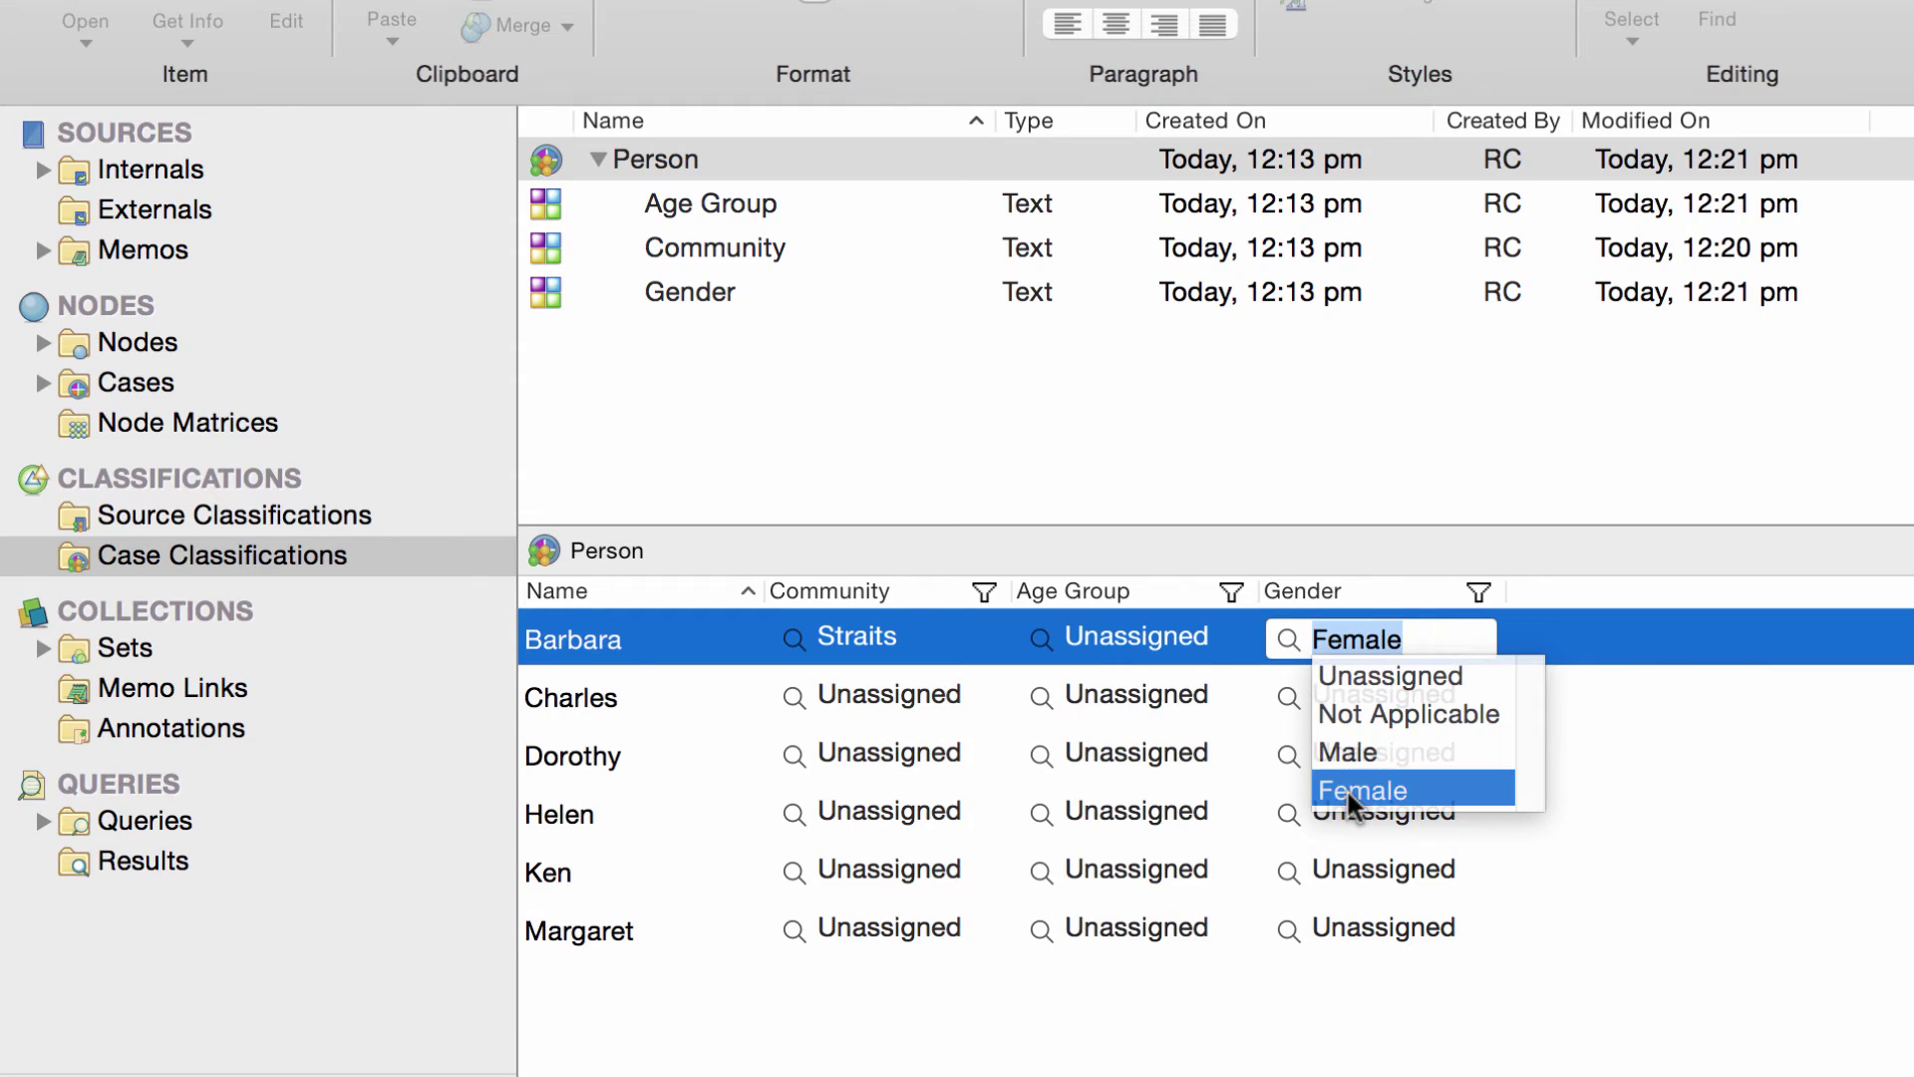
click(1042, 640)
click(1090, 788)
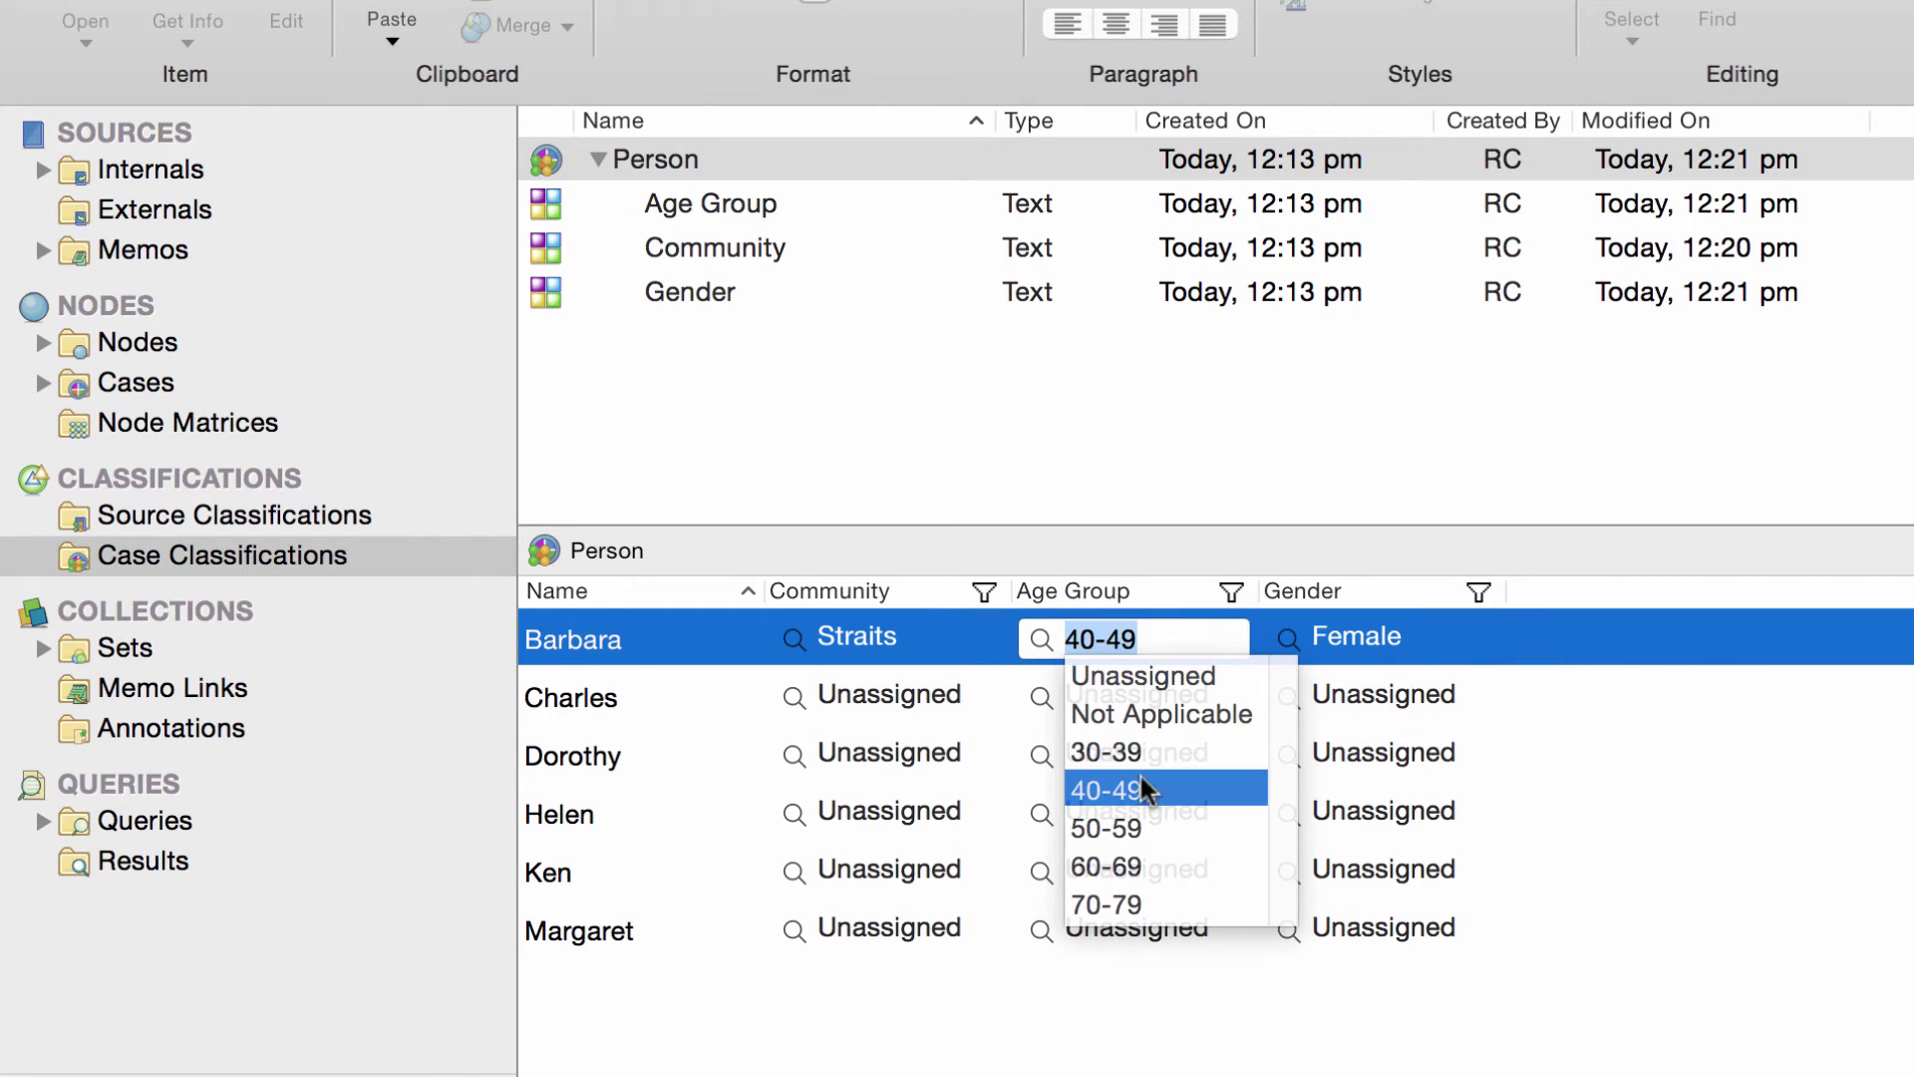
click(1732, 778)
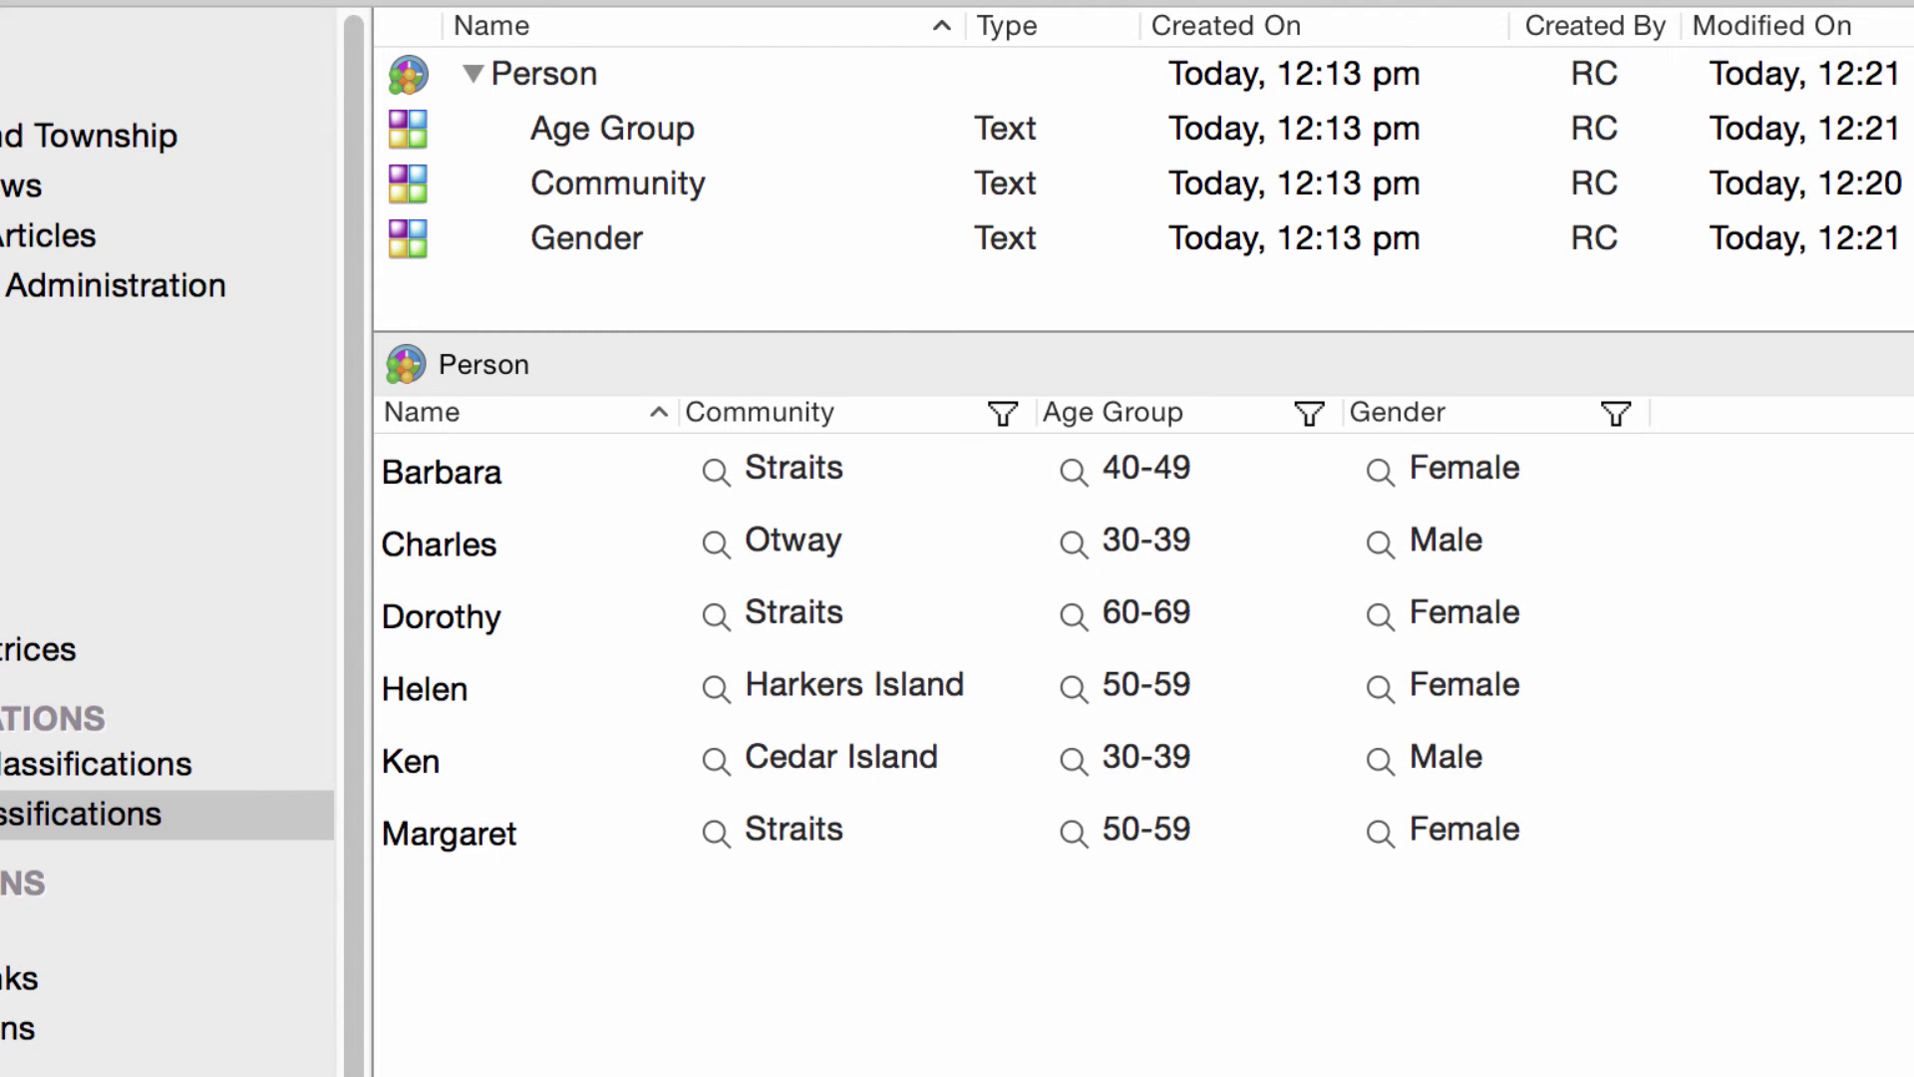
Sort the Person sheet by Community and filter Gender to equal Female.
click(847, 412)
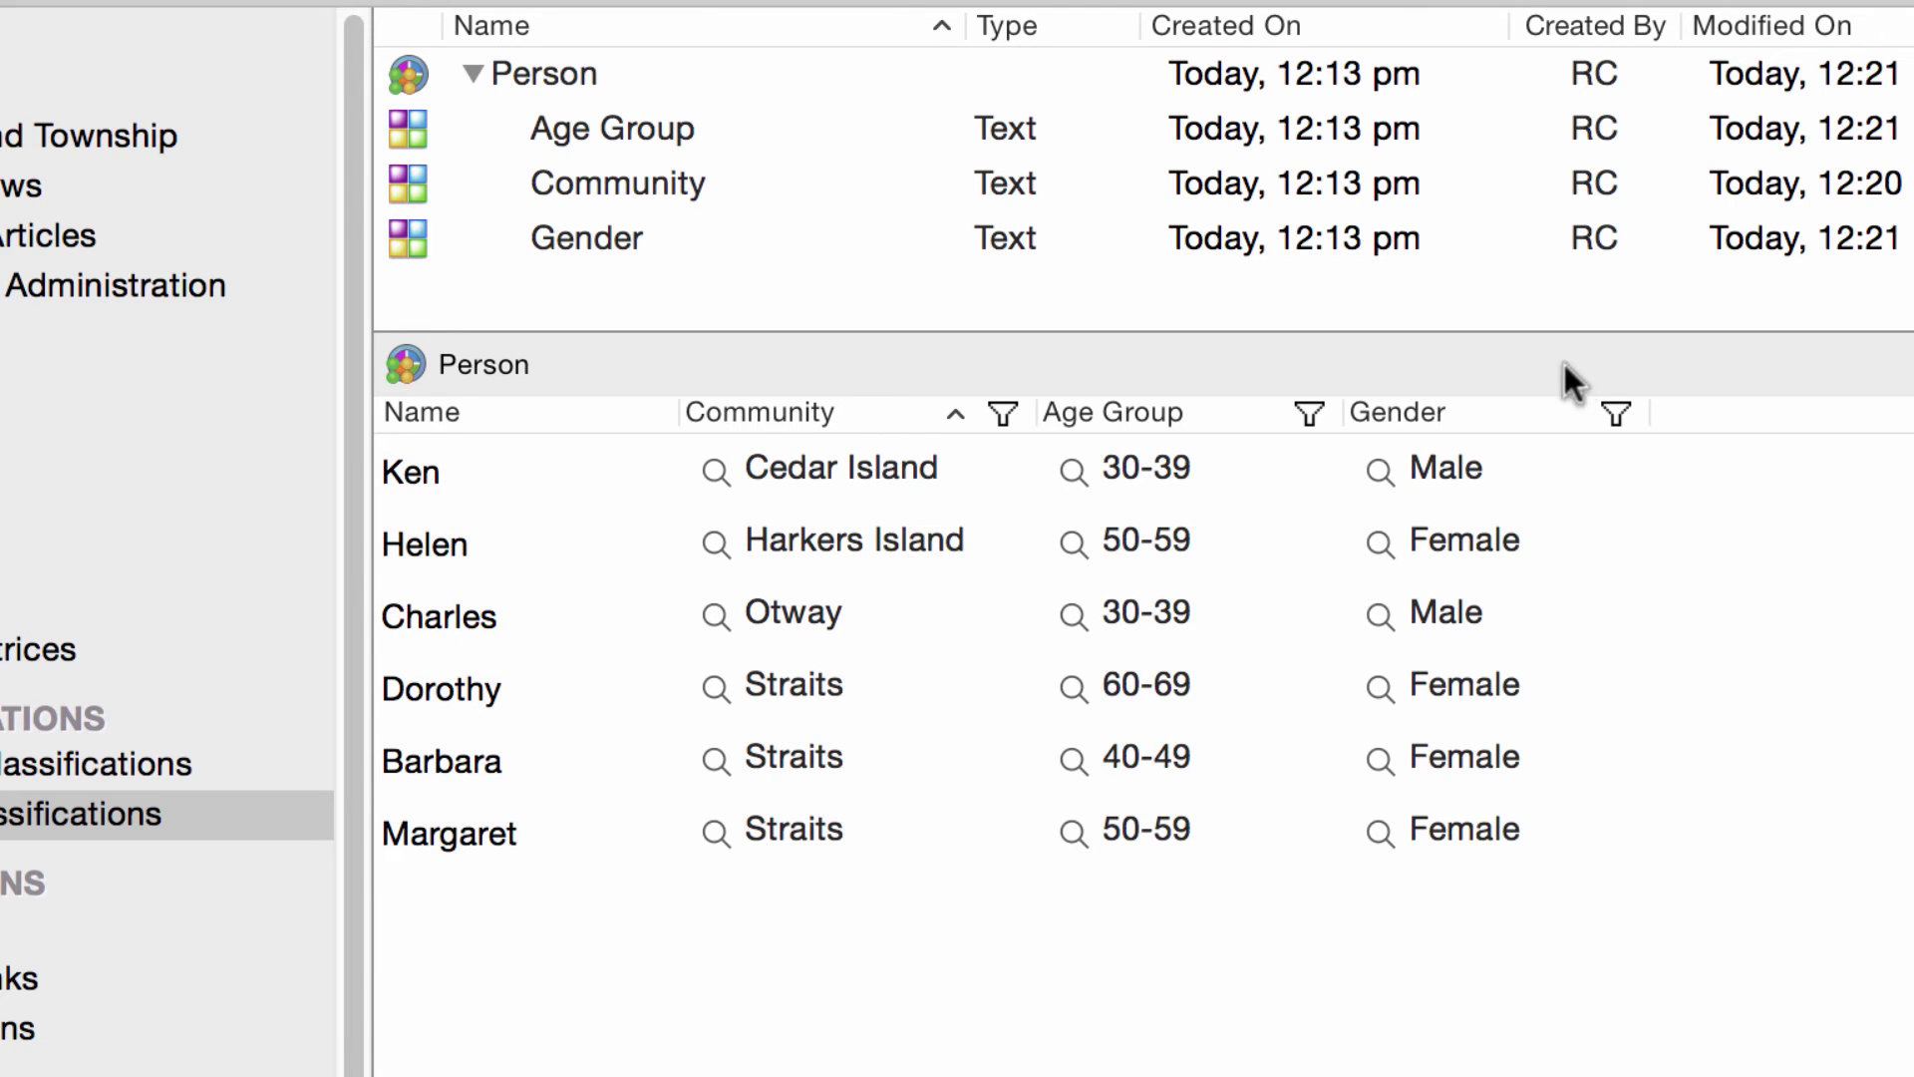
click(1609, 397)
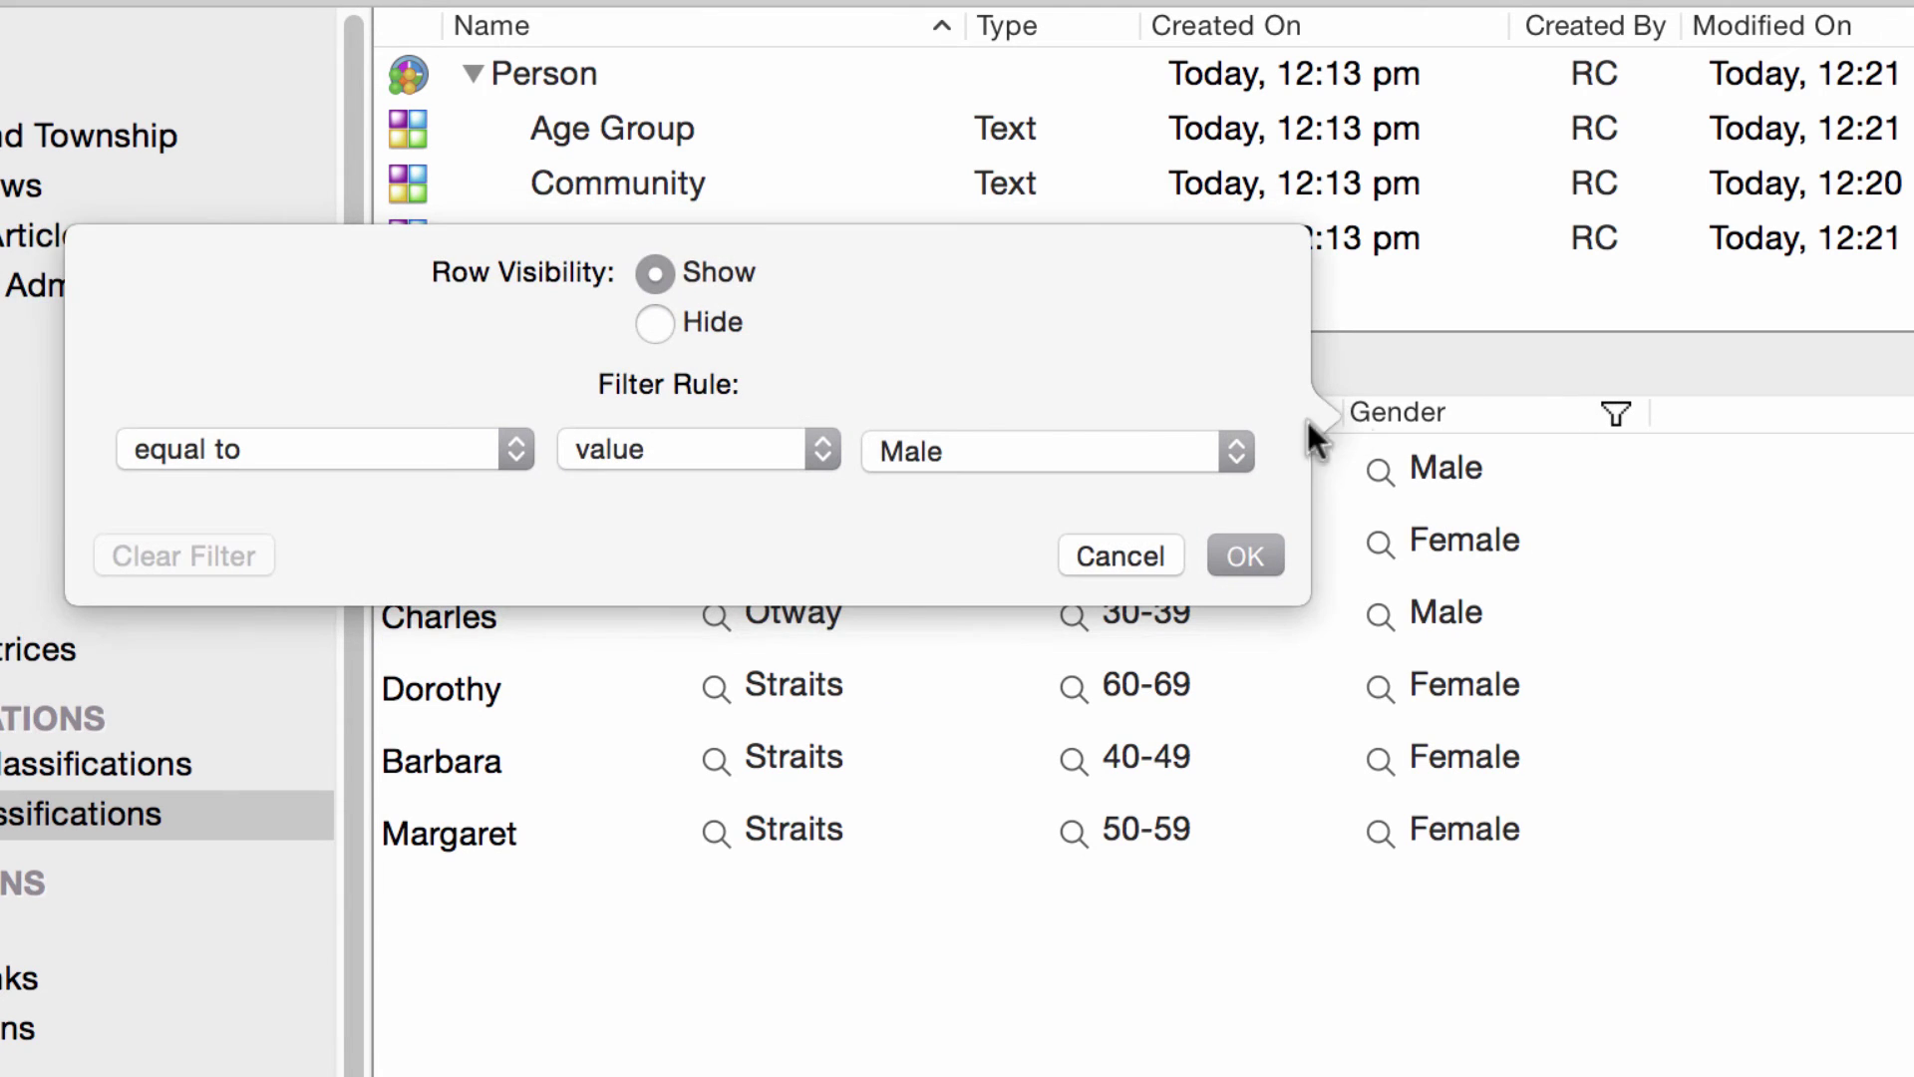
click(1138, 444)
click(1069, 492)
click(1262, 550)
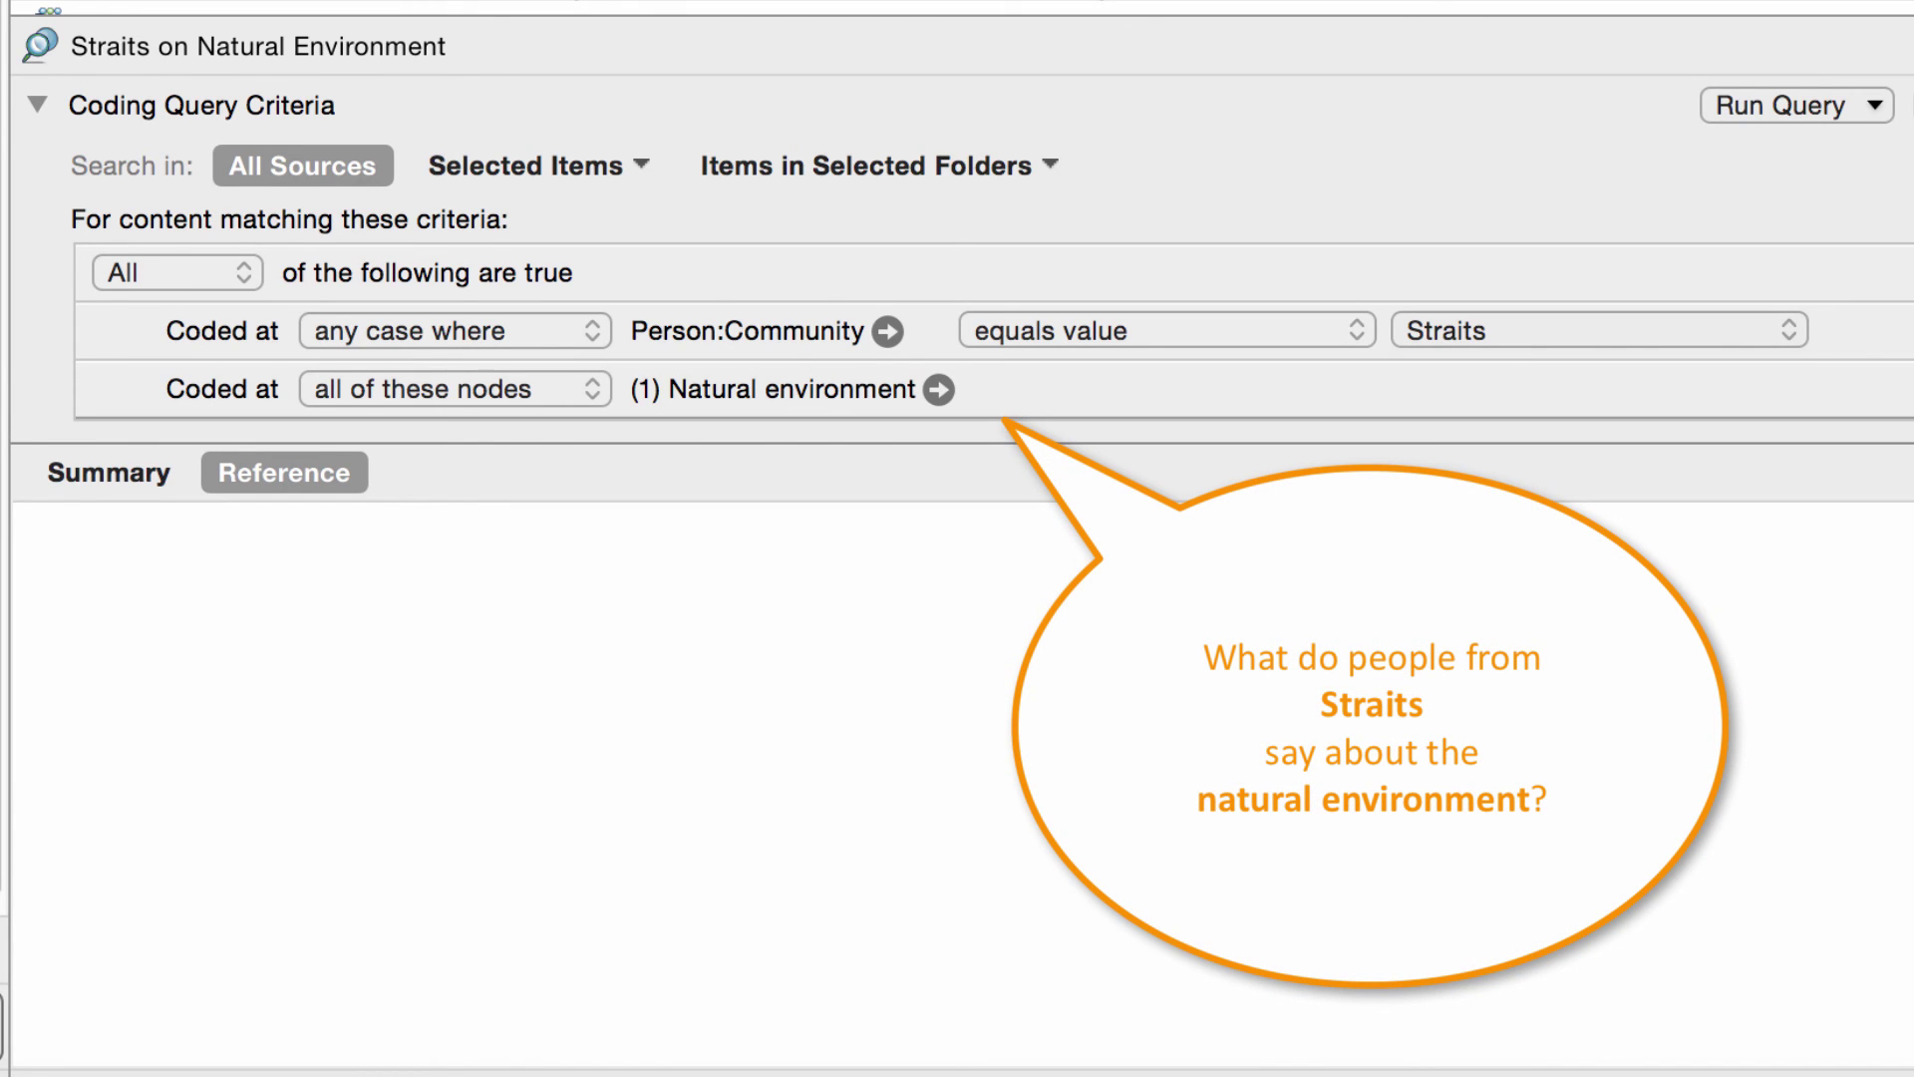
Run the 'Straits on Natural Environment' coding query.
click(1794, 99)
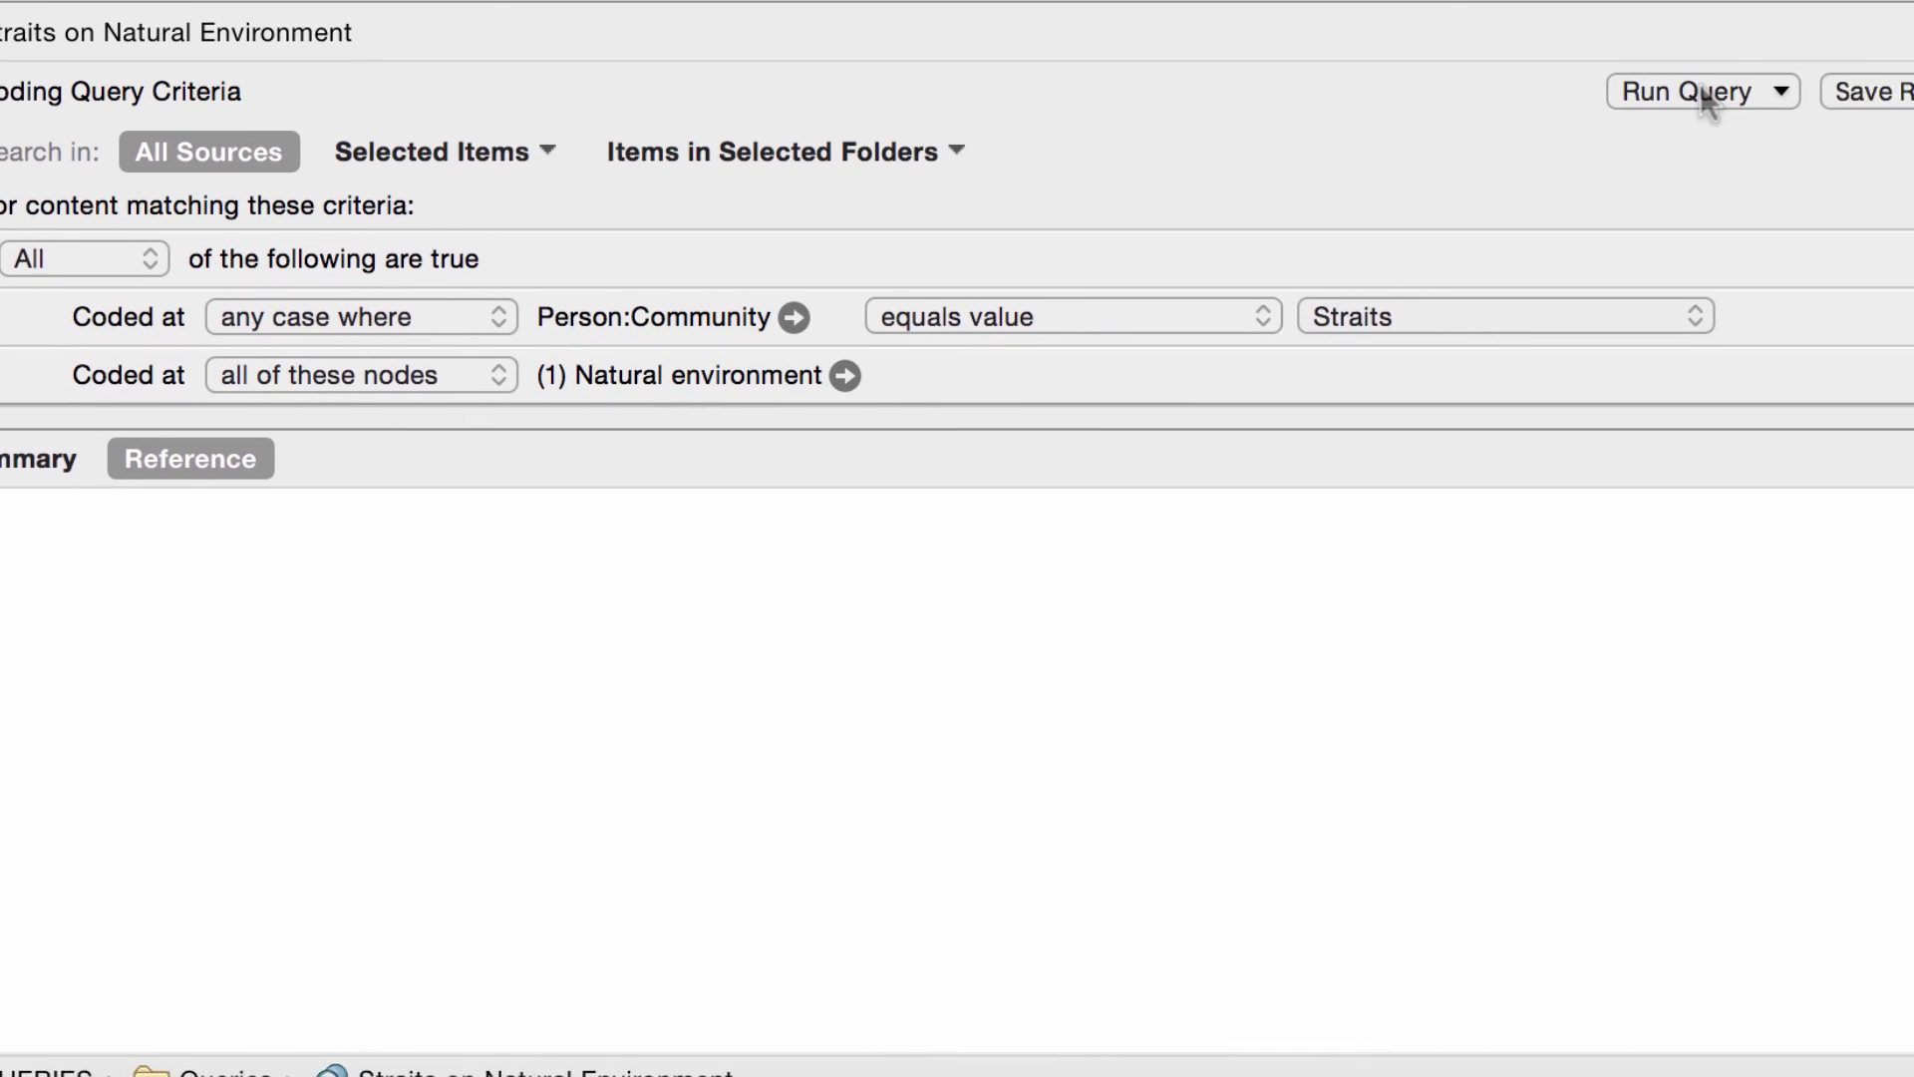